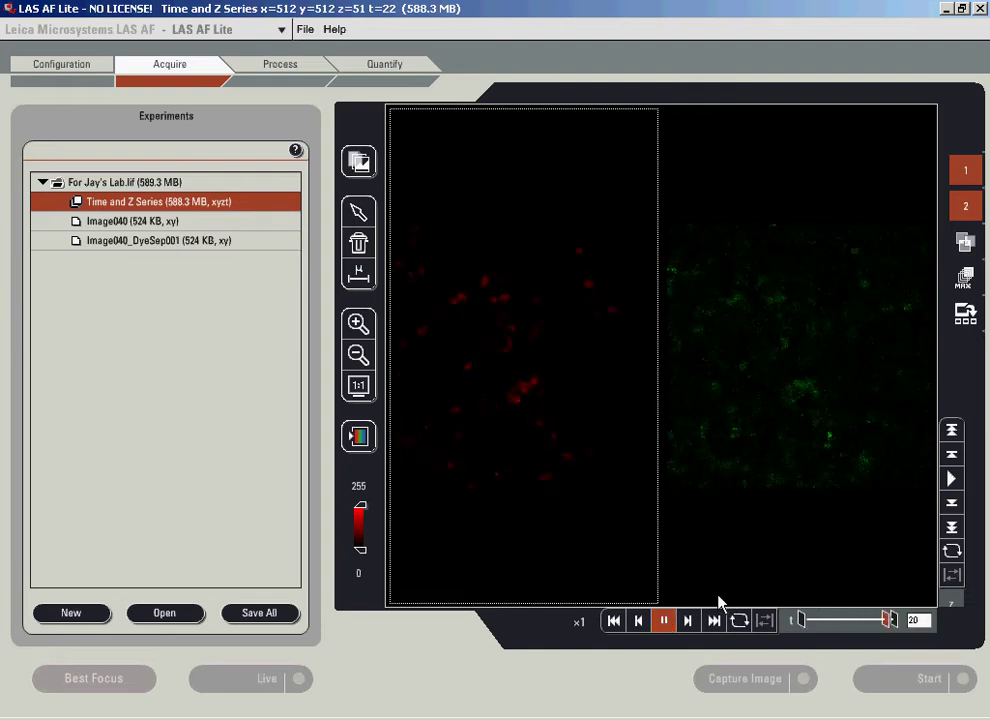
- Review the available processing tools, including the unlicensed 3D Projection, and return to the acquired Time and Z Series images
click(285, 72)
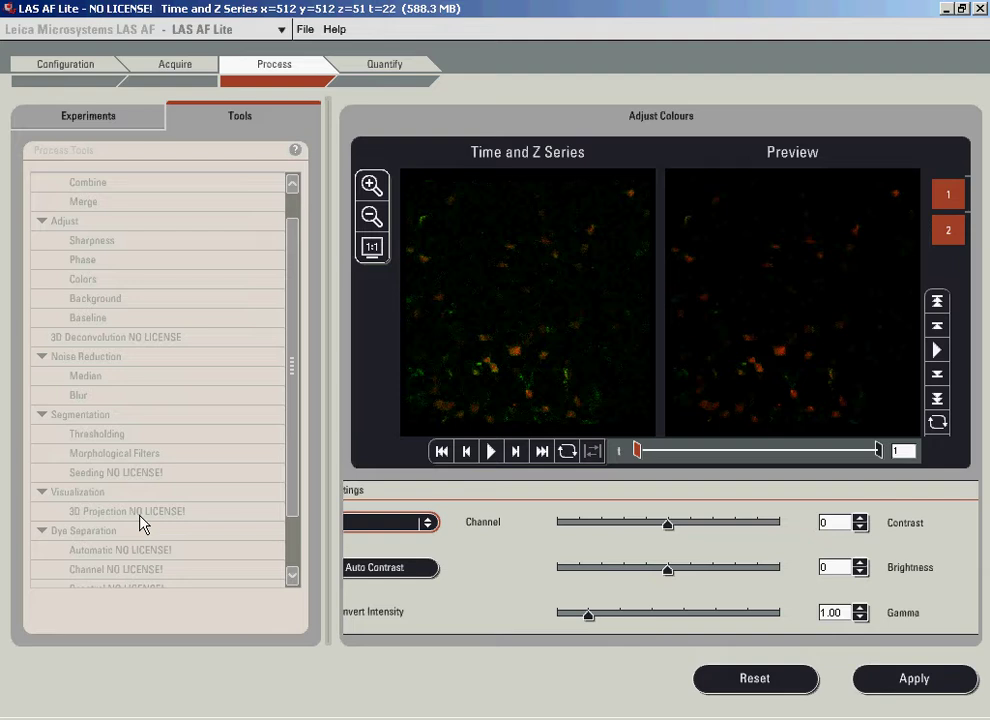
click(178, 70)
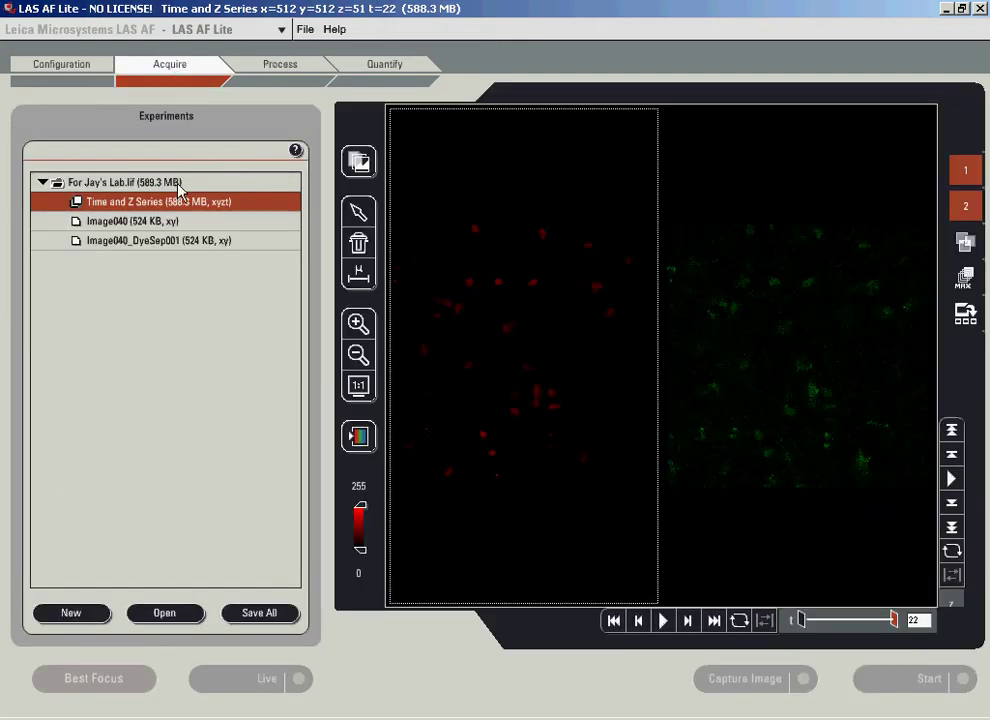
- Minimize the open programs to locate the .lif file on the desktop, and bring MetaMorph back up
click(945, 9)
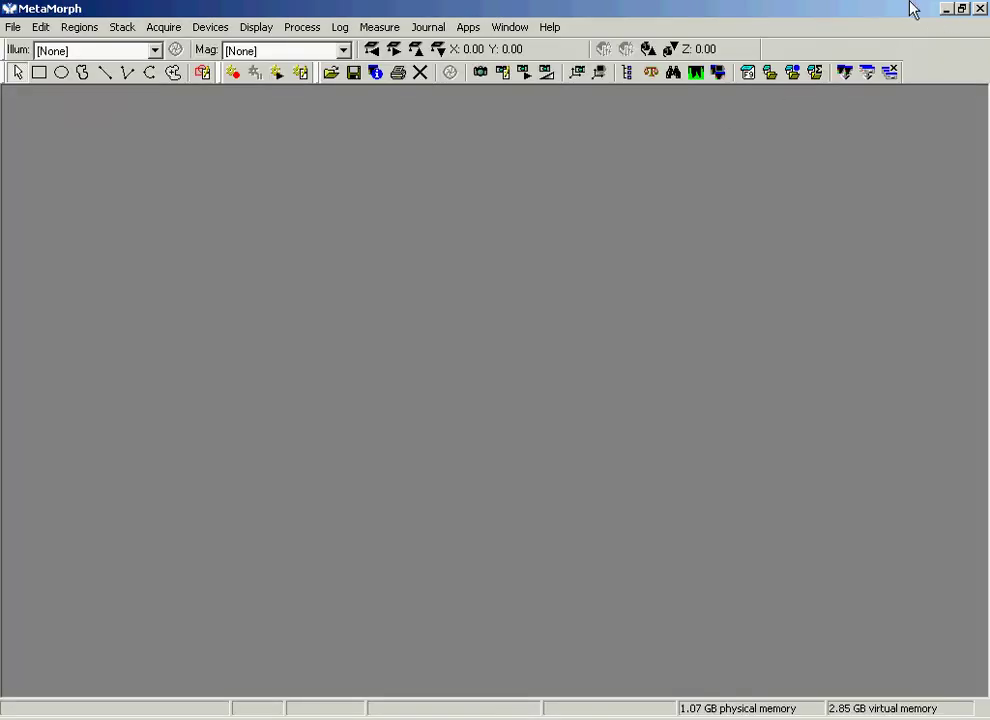
click(942, 9)
drag(477, 168, 497, 208)
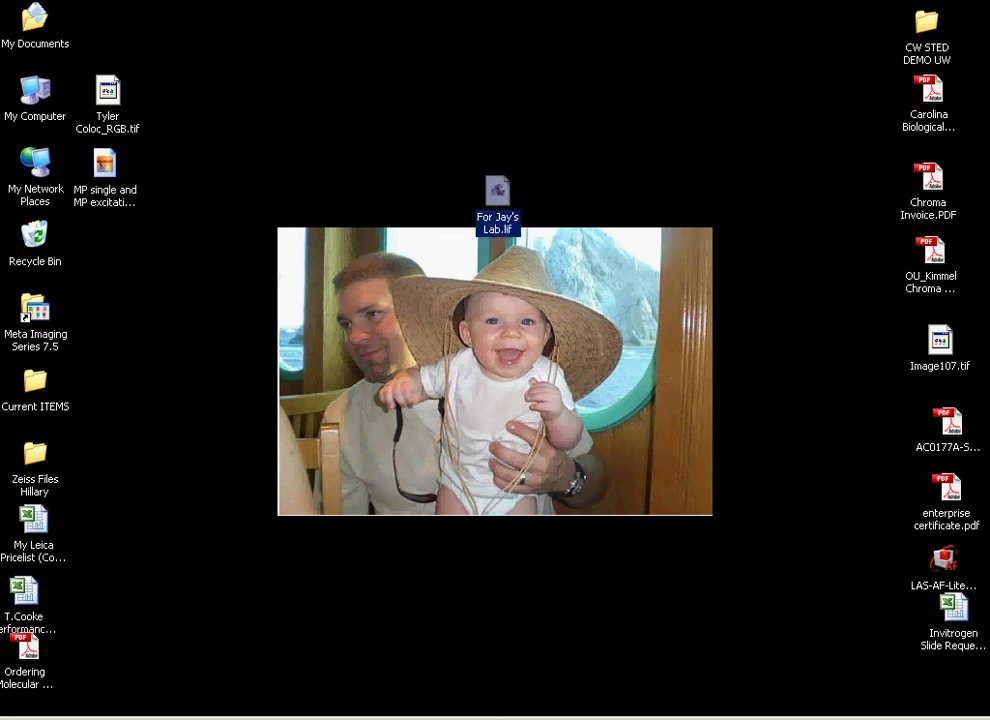
click(728, 719)
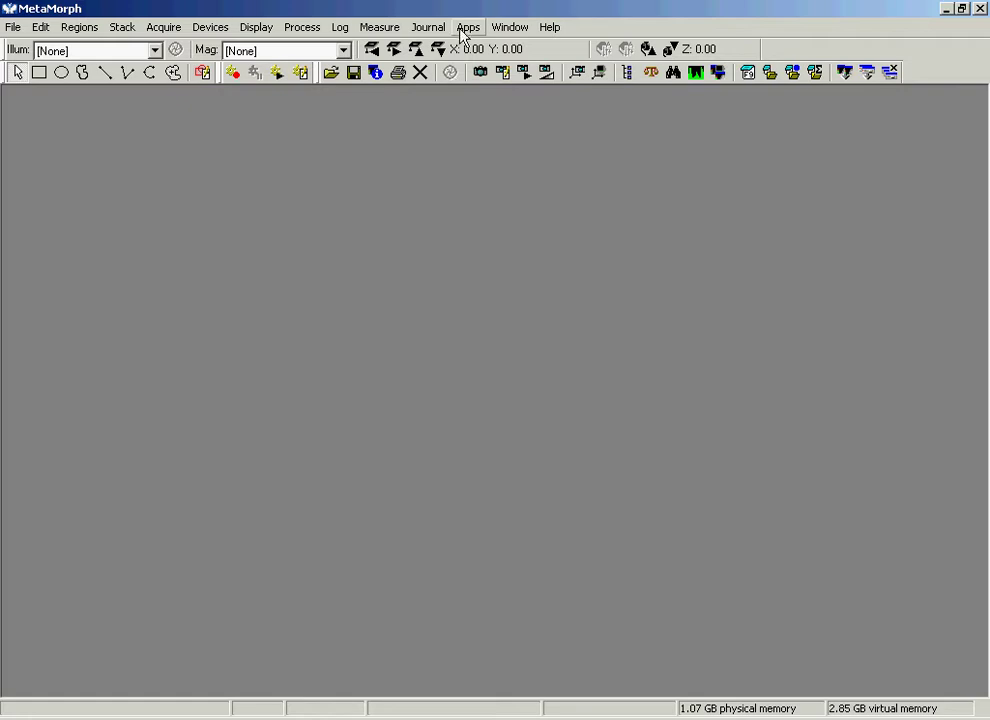
- Open Review Multi Dimensional Data, start selecting a base file, and move the data set utilities window aside
click(465, 29)
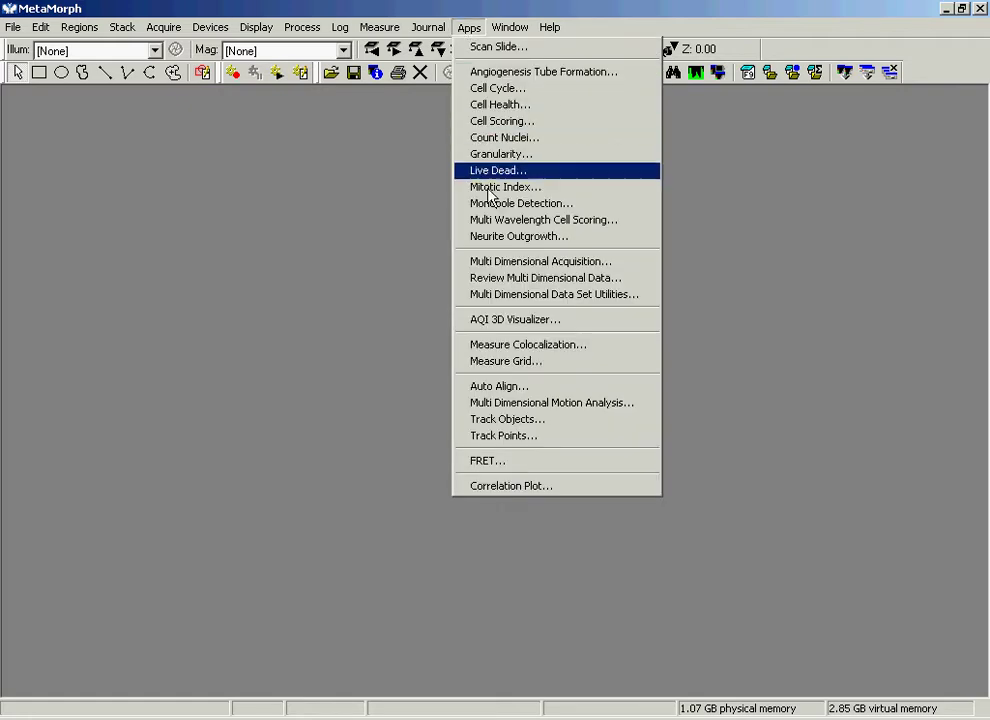
click(507, 278)
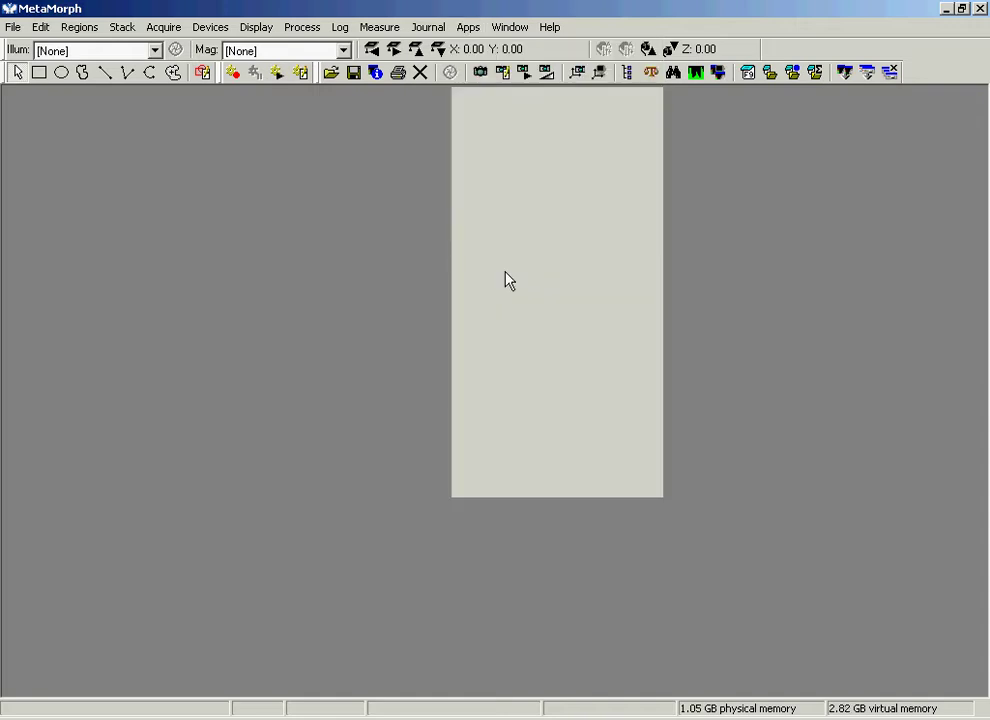
drag(656, 113, 587, 115)
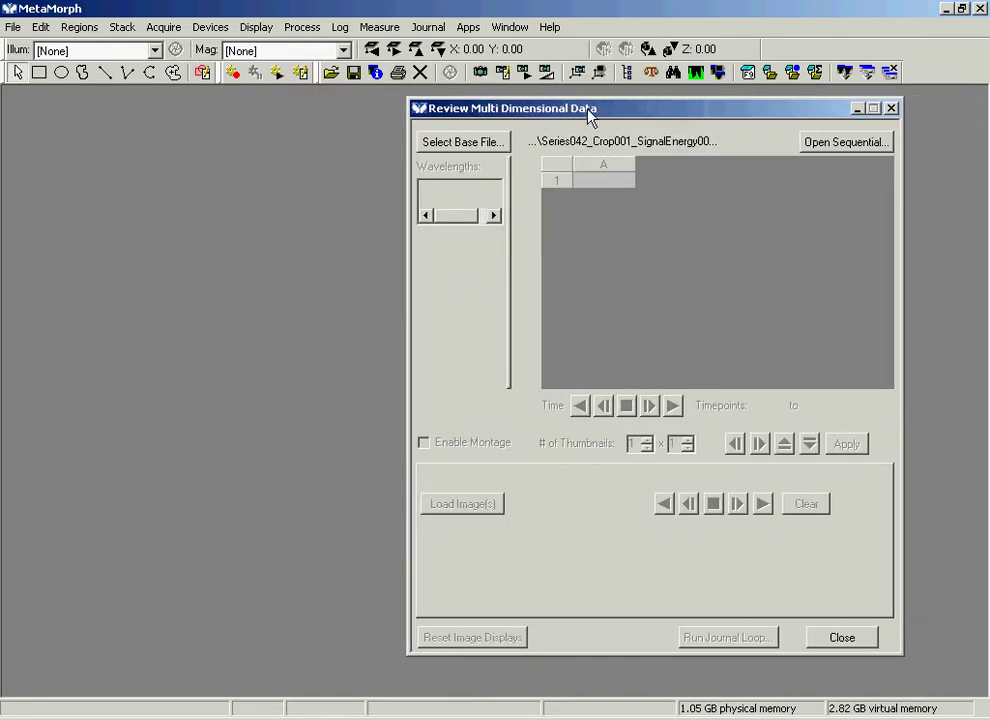
click(476, 146)
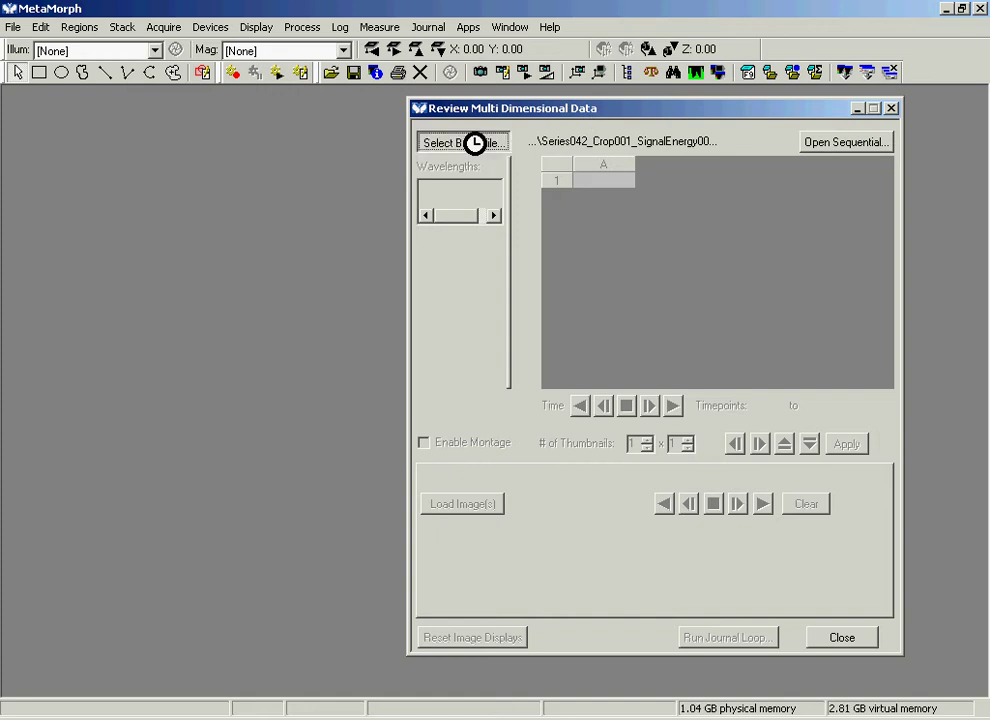
drag(440, 233, 315, 184)
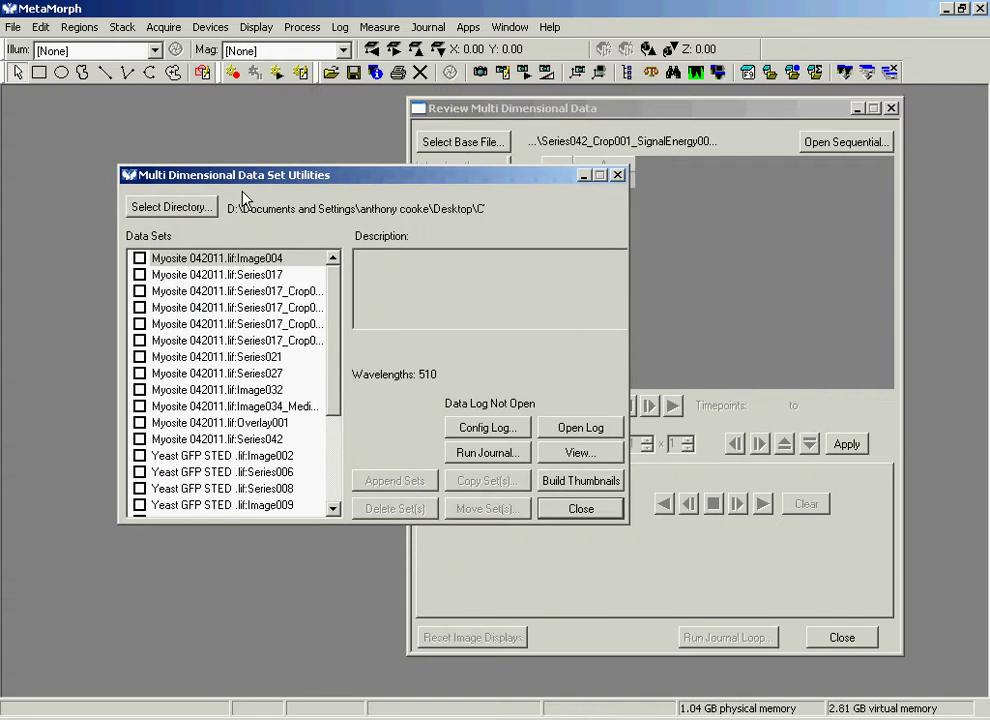
- Set the multi-dimensional data directory to the Desktop folder
click(190, 209)
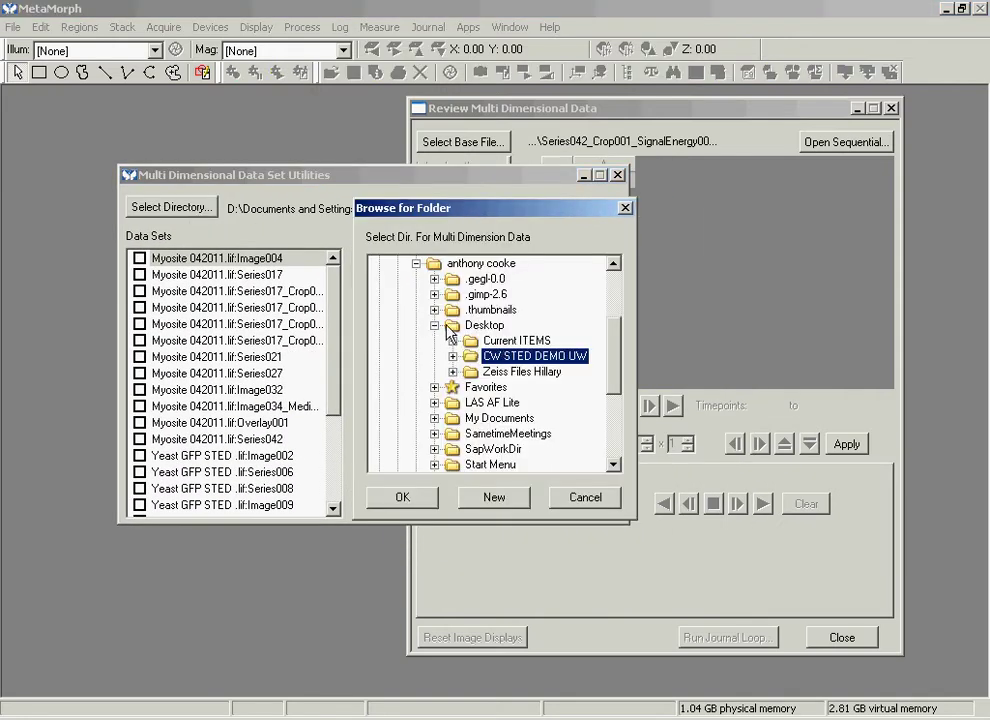
click(476, 326)
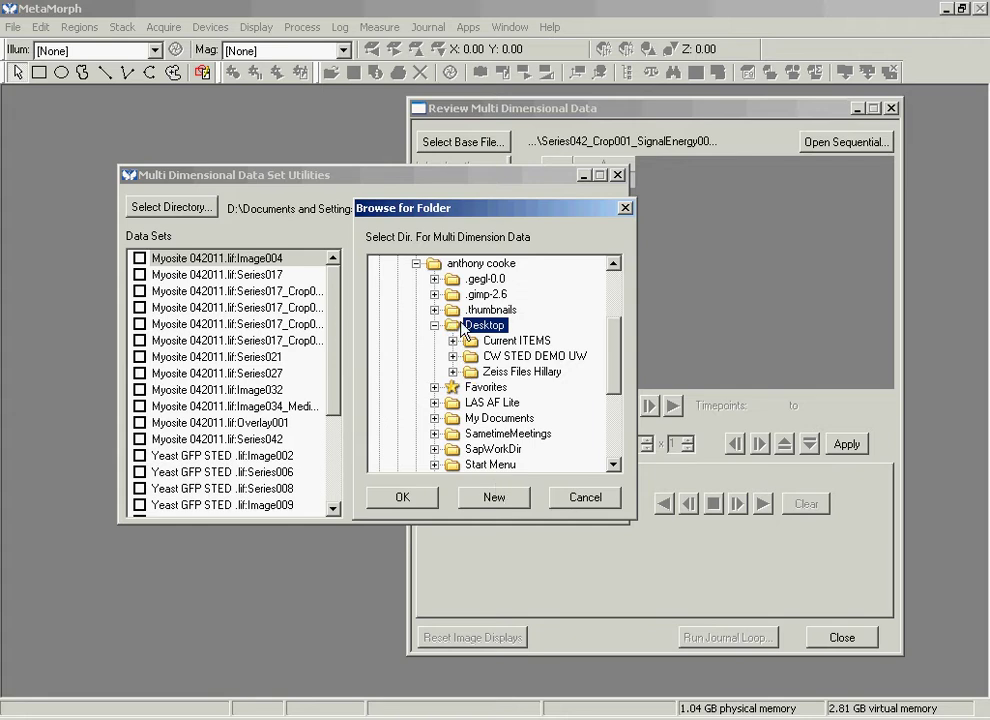
click(420, 504)
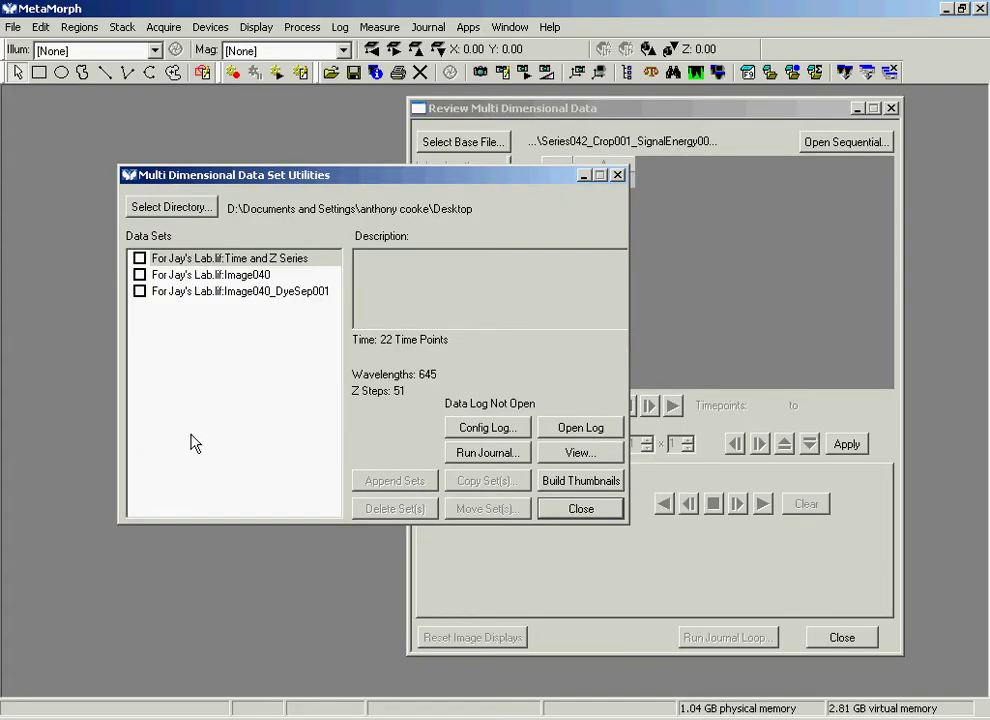
- Select the Time and Z Series data set, open it for viewing, and enlarge the review window to show its time and Z grid
click(140, 258)
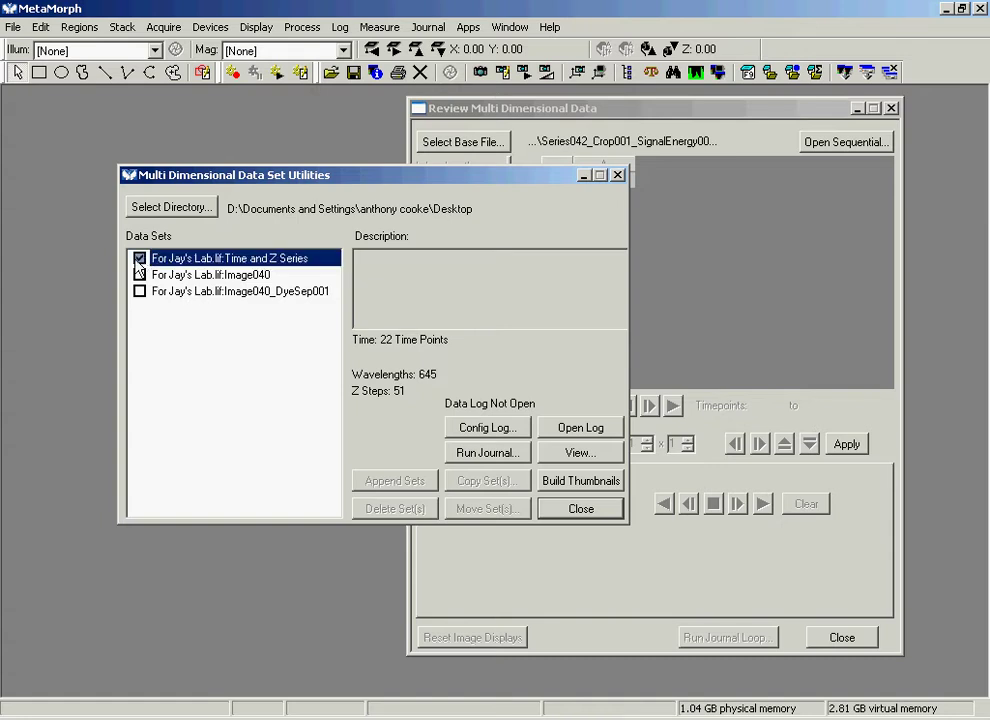
click(580, 452)
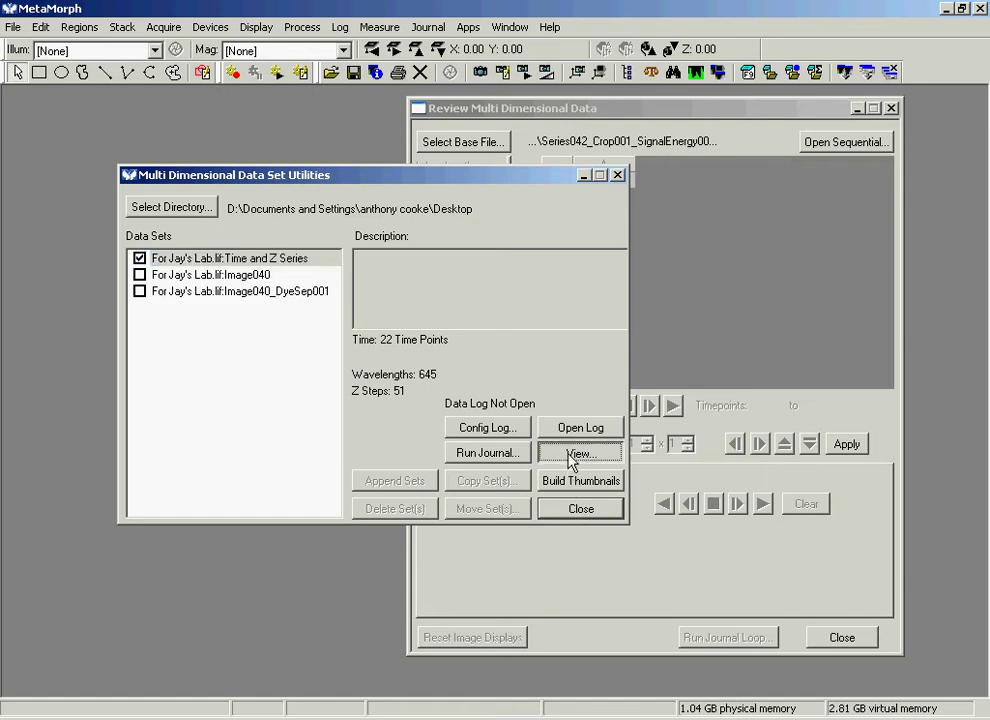
drag(590, 109, 440, 98)
drag(745, 641, 929, 670)
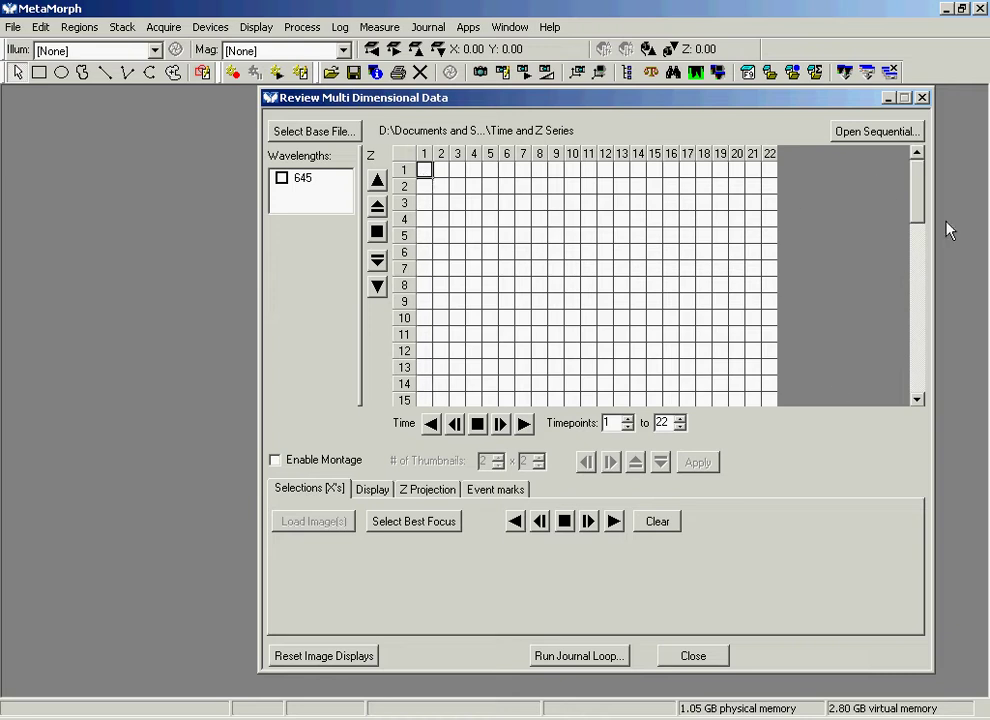
mouse_move(918, 183)
mouse_down()
mouse_move(908, 405)
mouse_move(916, 185)
mouse_up()
- Set the Leica LIF image format preferences to open 2 or 3 wavelength image sets as an 8/16-bit monochrome stack
click(39, 28)
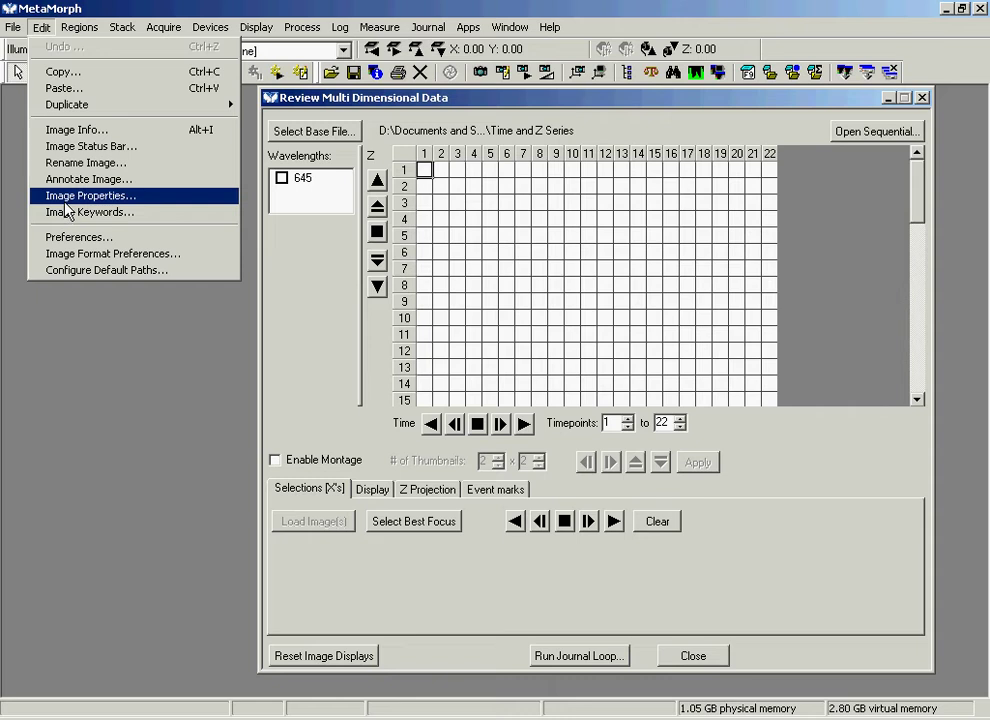
click(71, 259)
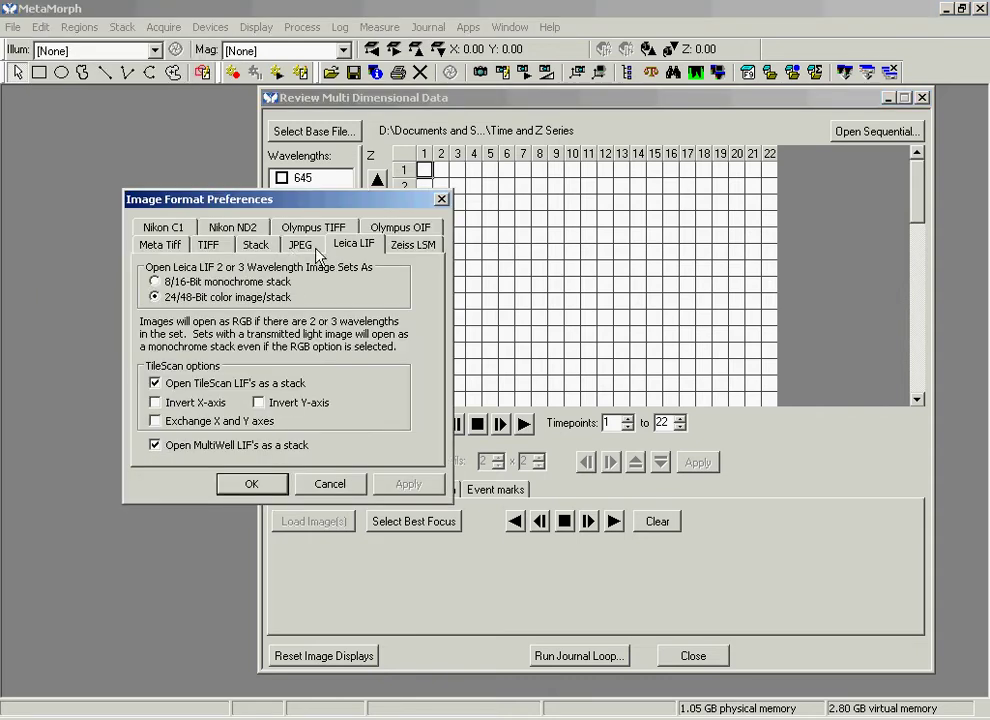
click(154, 282)
click(406, 483)
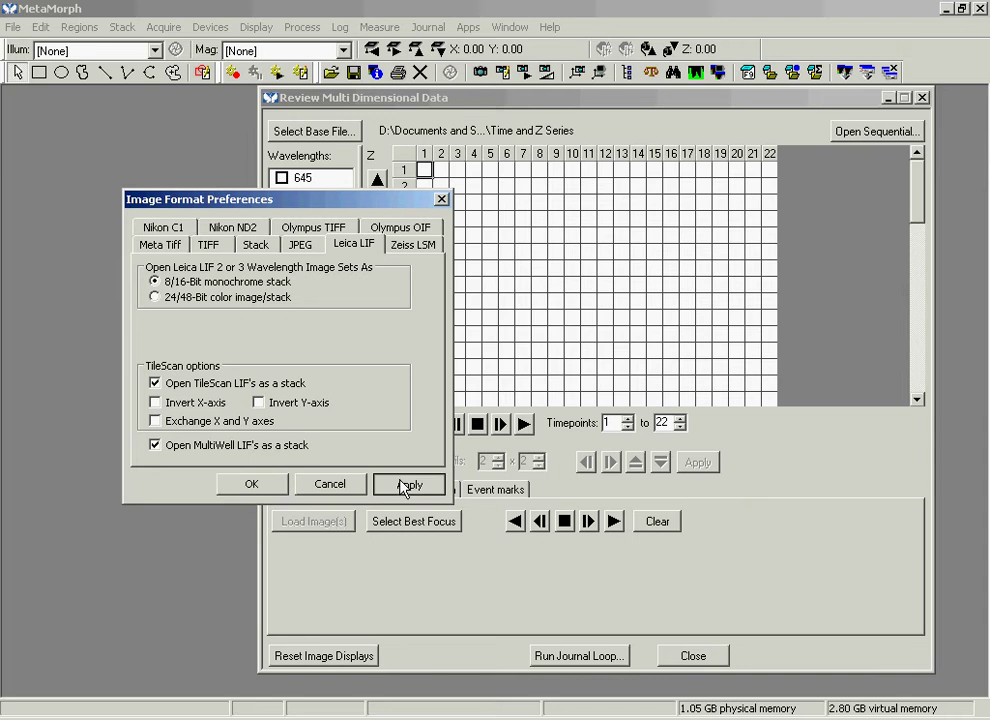
click(253, 483)
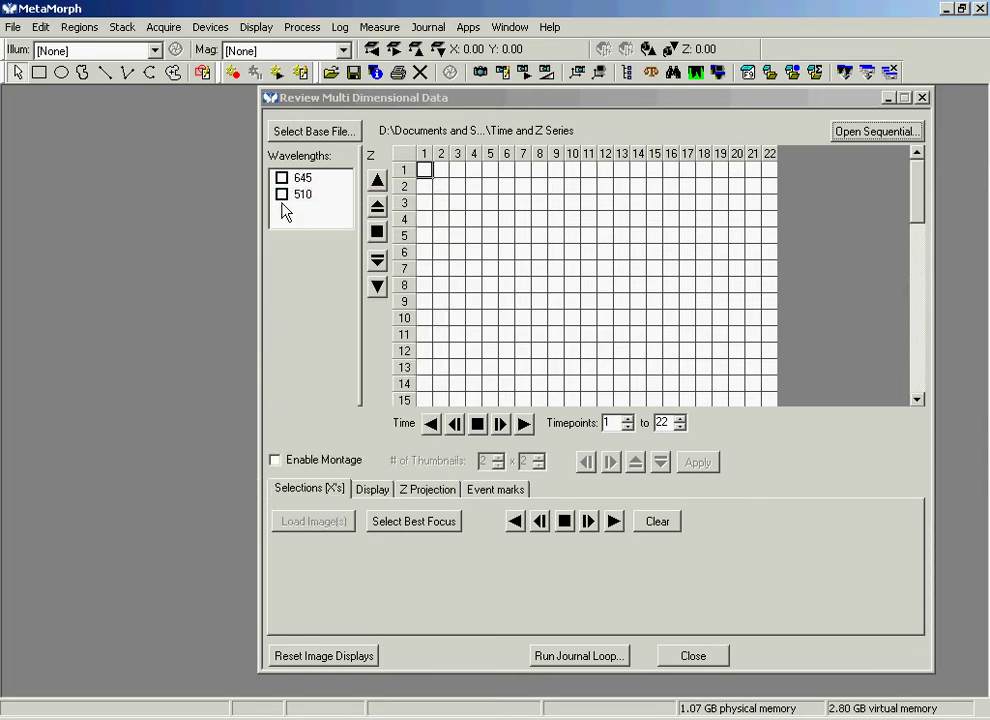
- Move the review window aside and enable both the 645 and 510 wavelengths for display
drag(427, 99, 500, 112)
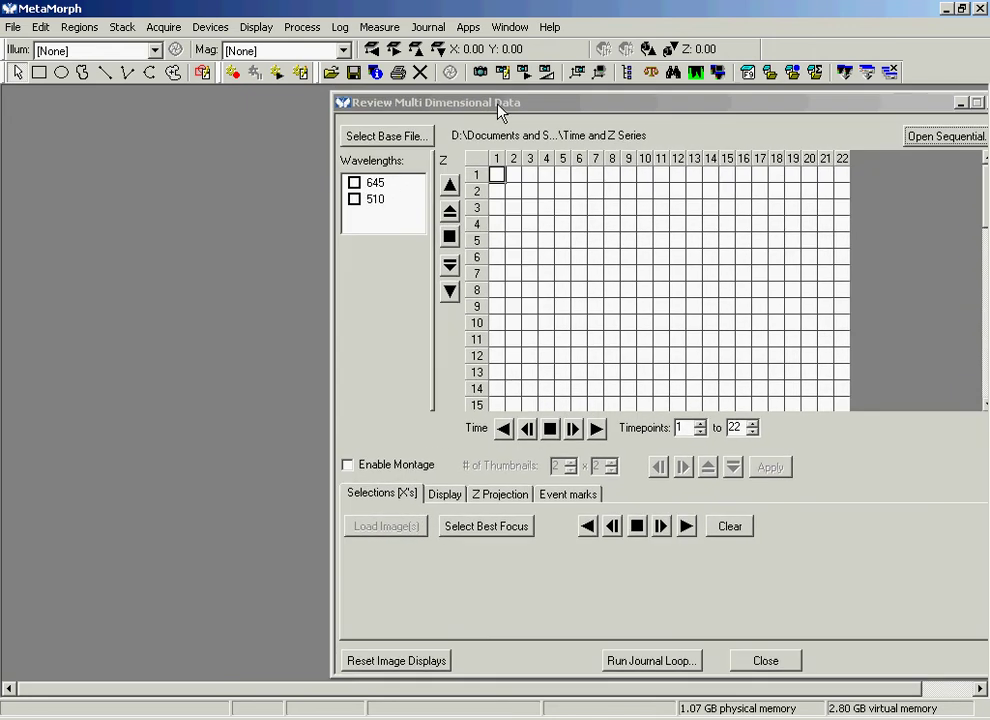
click(354, 183)
click(354, 199)
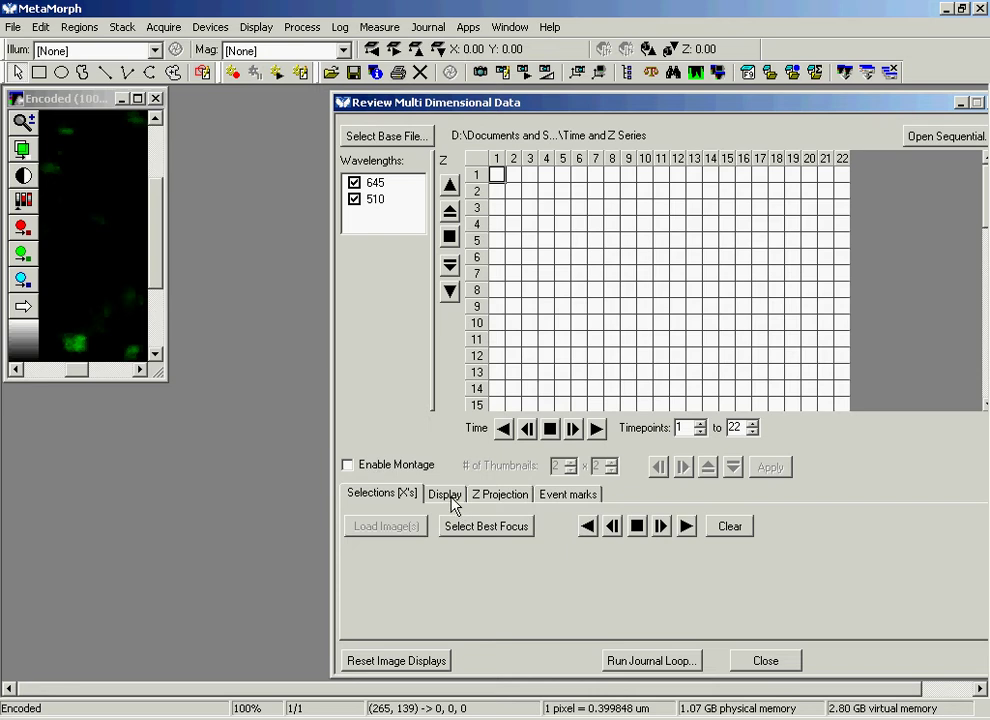
- Resize the Encoded composite image window and zoom it out to 33%
drag(152, 376, 316, 420)
drag(170, 415, 174, 420)
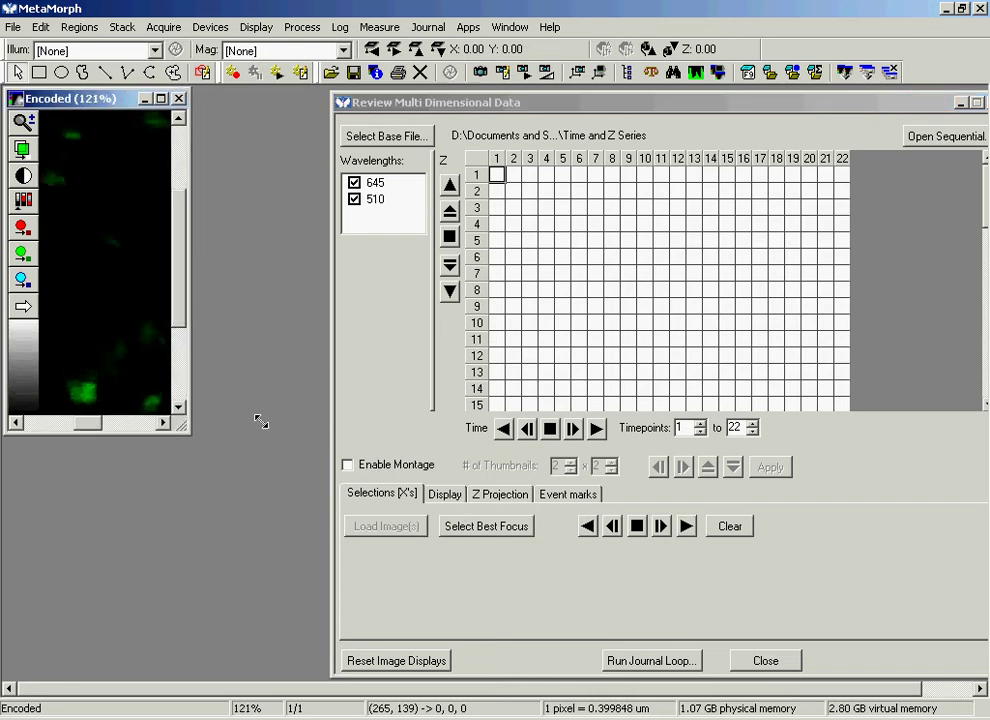
double_click(117, 104)
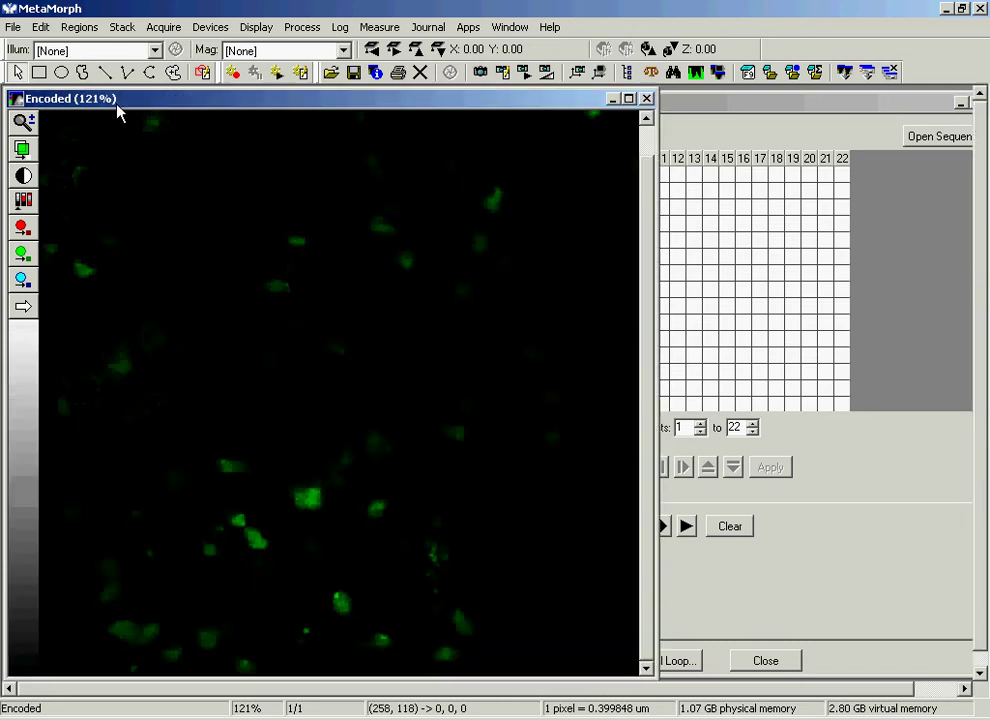
click(24, 121)
right_click(120, 187)
right_click(120, 187)
right_click(120, 187)
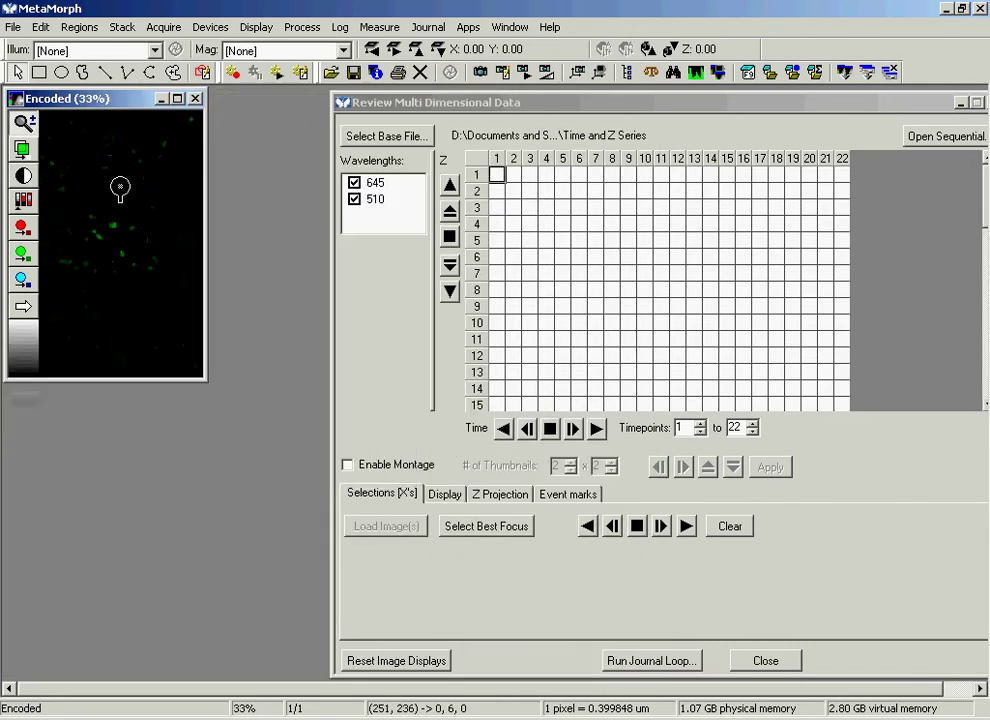
- Turn off the color composite display and arrange the separate 645 and 510 image windows so both can be seen
click(446, 495)
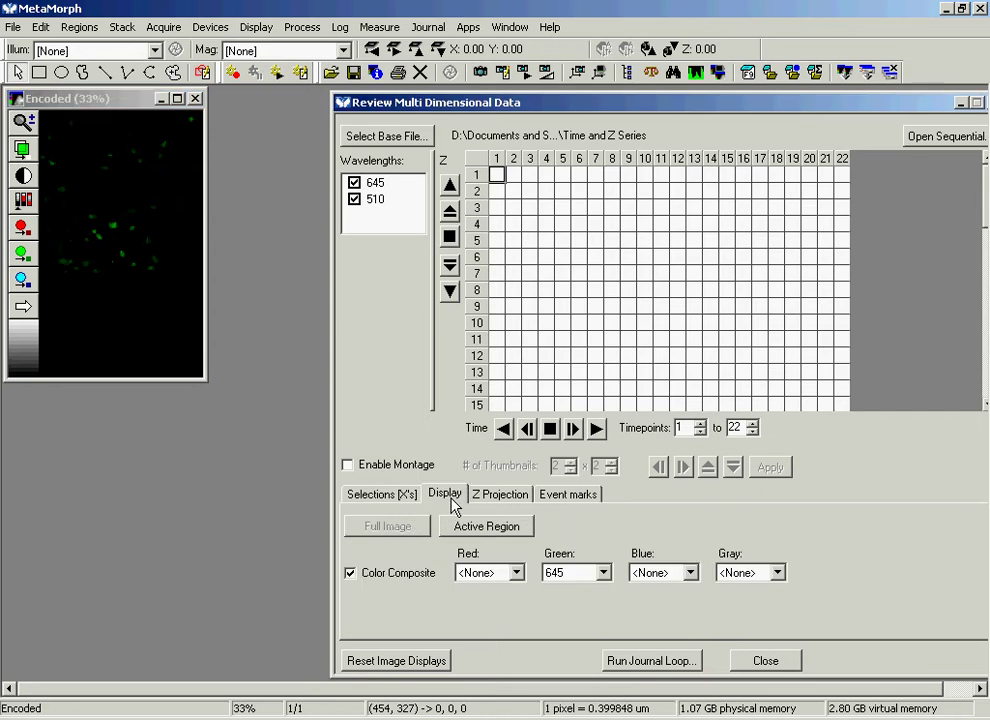
click(350, 580)
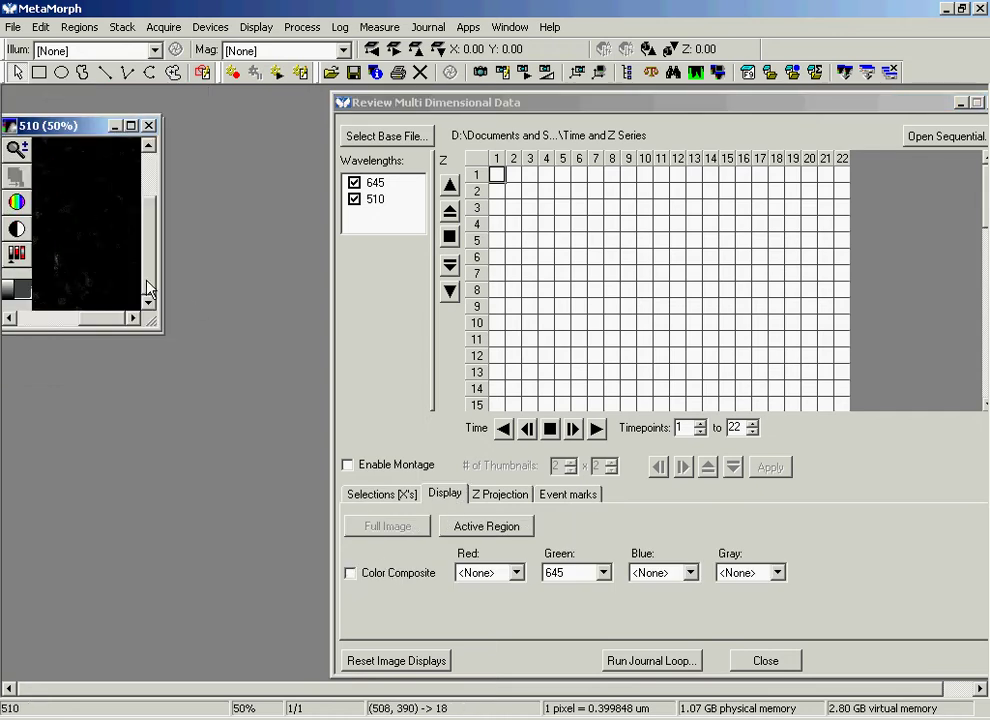
drag(72, 127, 88, 368)
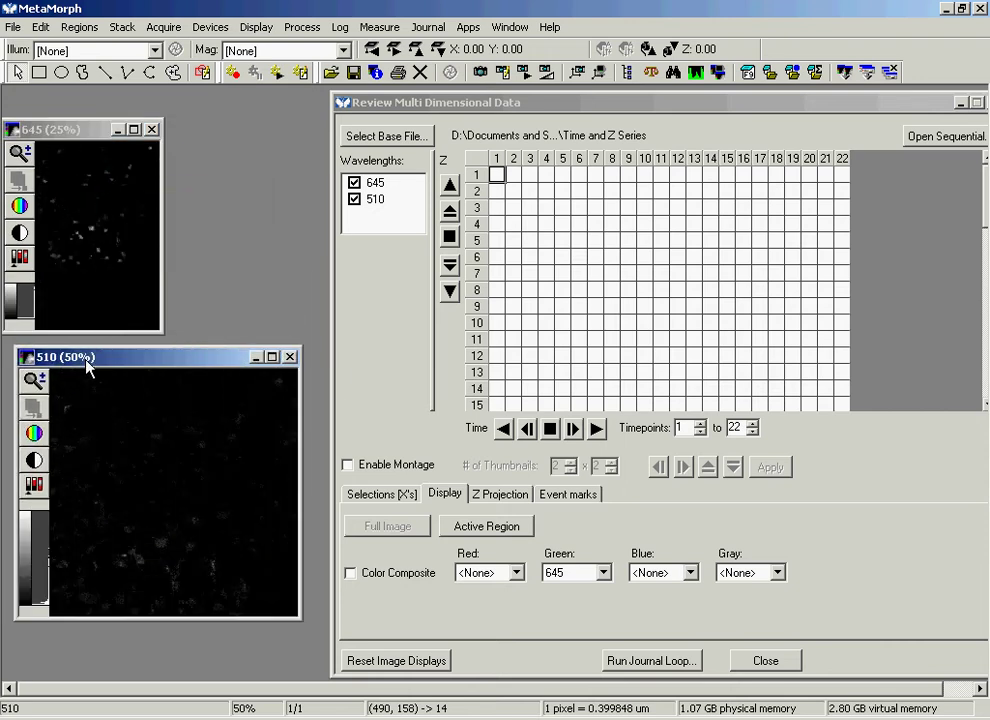
click(62, 134)
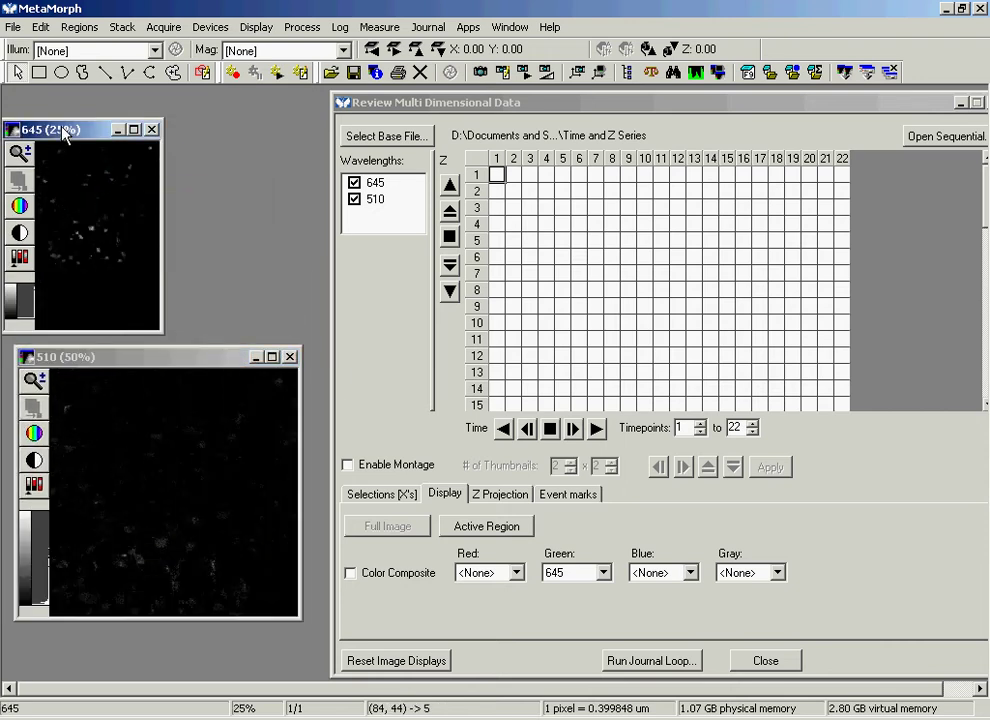
- Enable a maximum Z projection across all planes for the displayed wavelengths
click(503, 505)
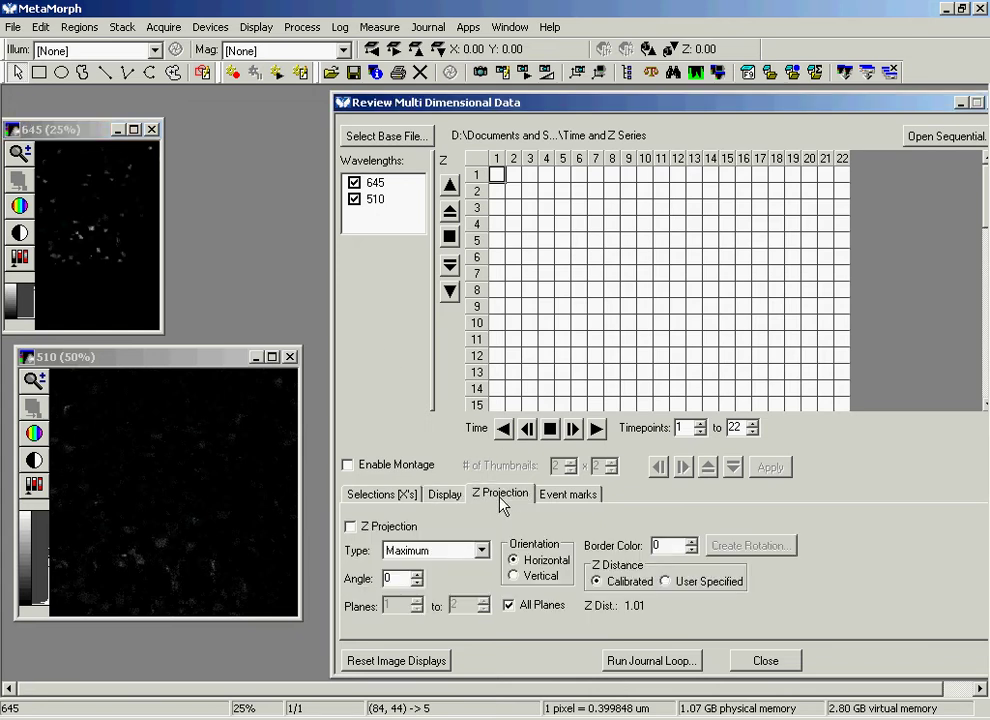
click(350, 527)
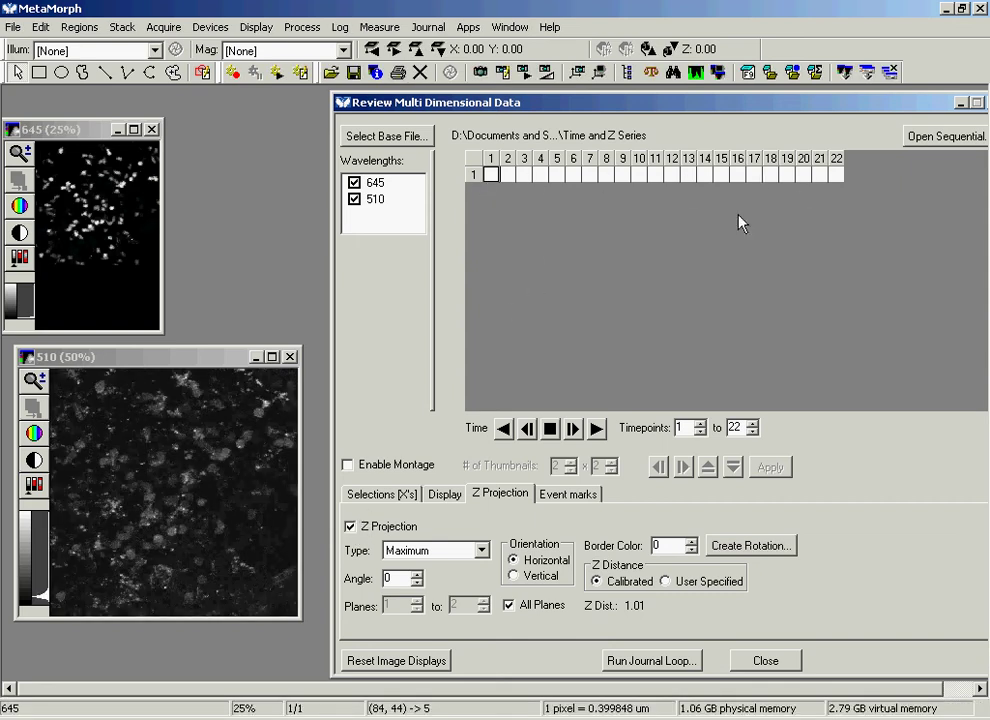
- Mark time points 1, 2, 3, 5 and 6 individually in the review grid
click(474, 170)
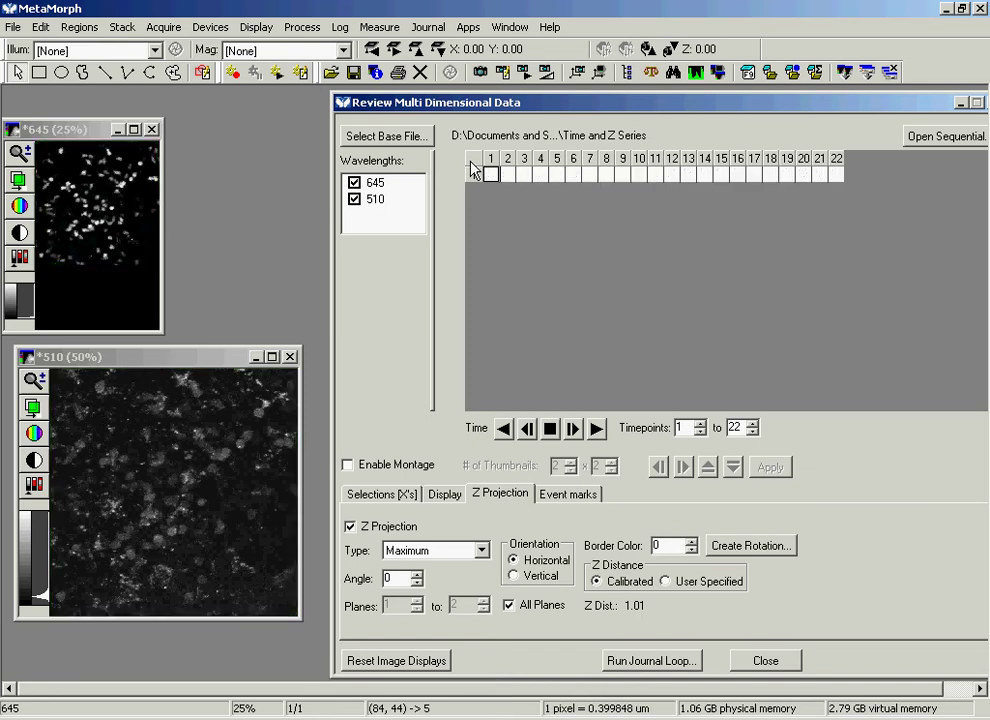
click(486, 176)
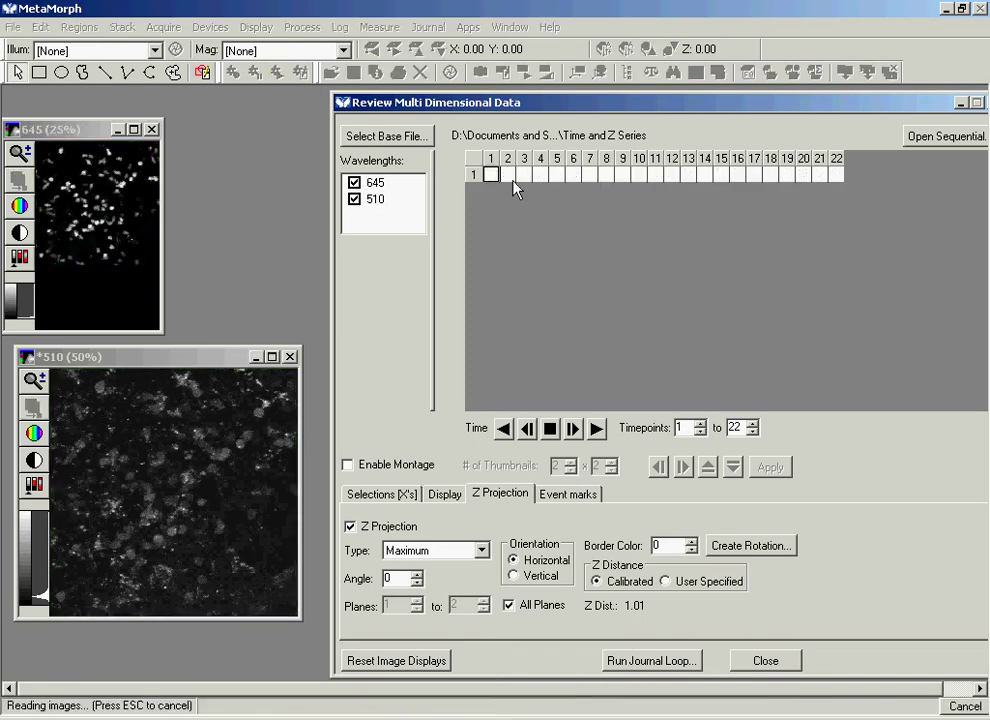
click(510, 178)
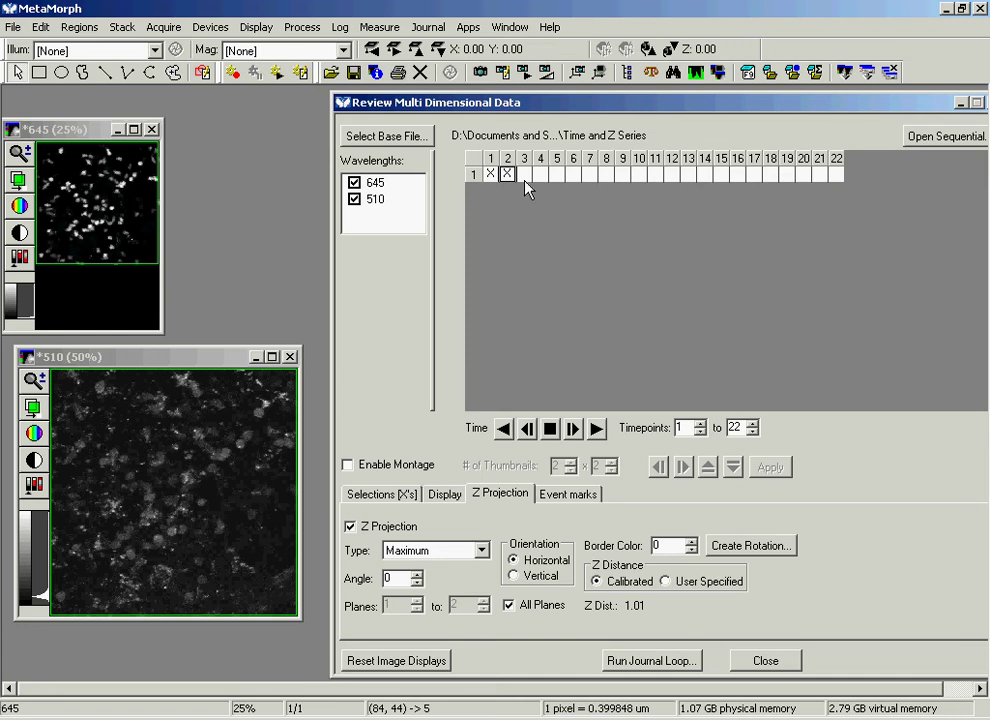
click(524, 178)
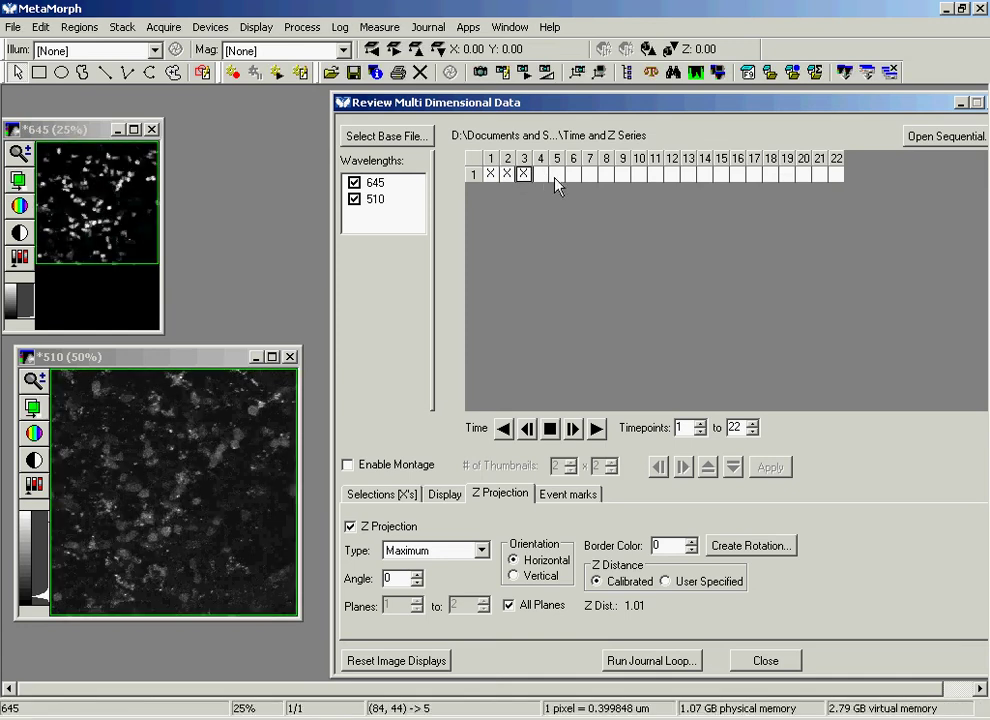
click(559, 178)
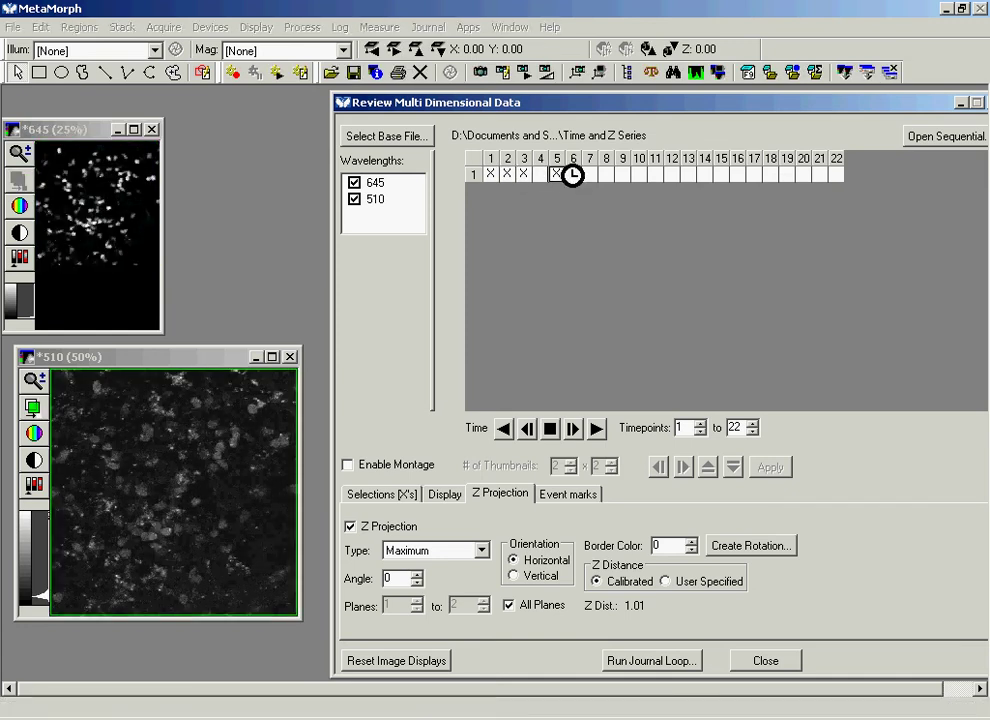
click(572, 175)
- Mark all 22 time points and load their maximum projections for both wavelengths, closing the review window
click(476, 165)
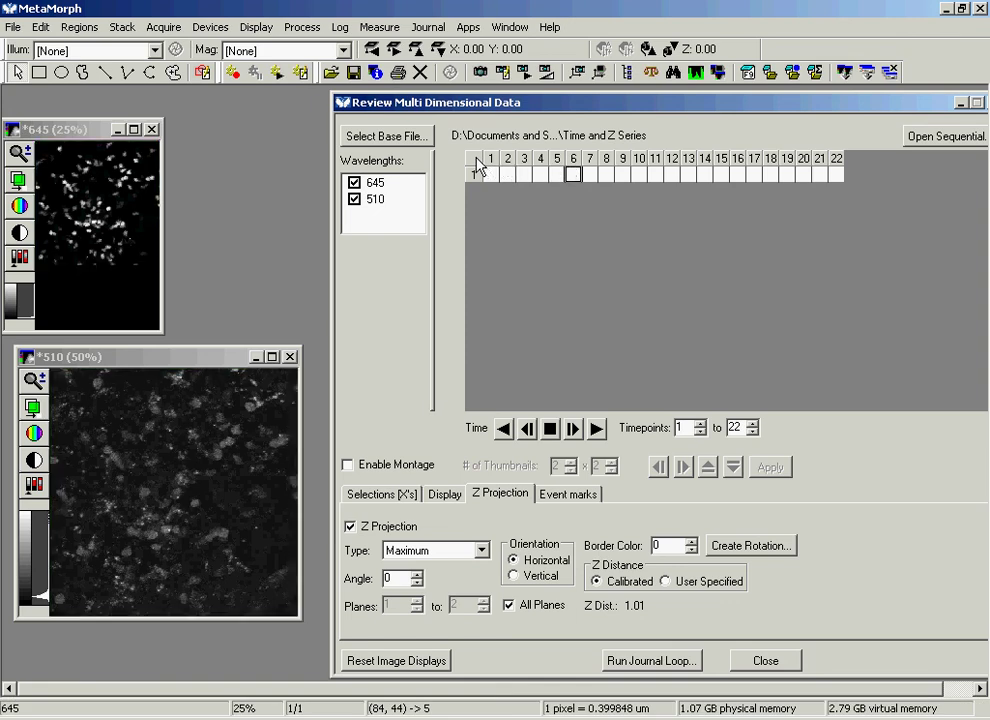
click(476, 165)
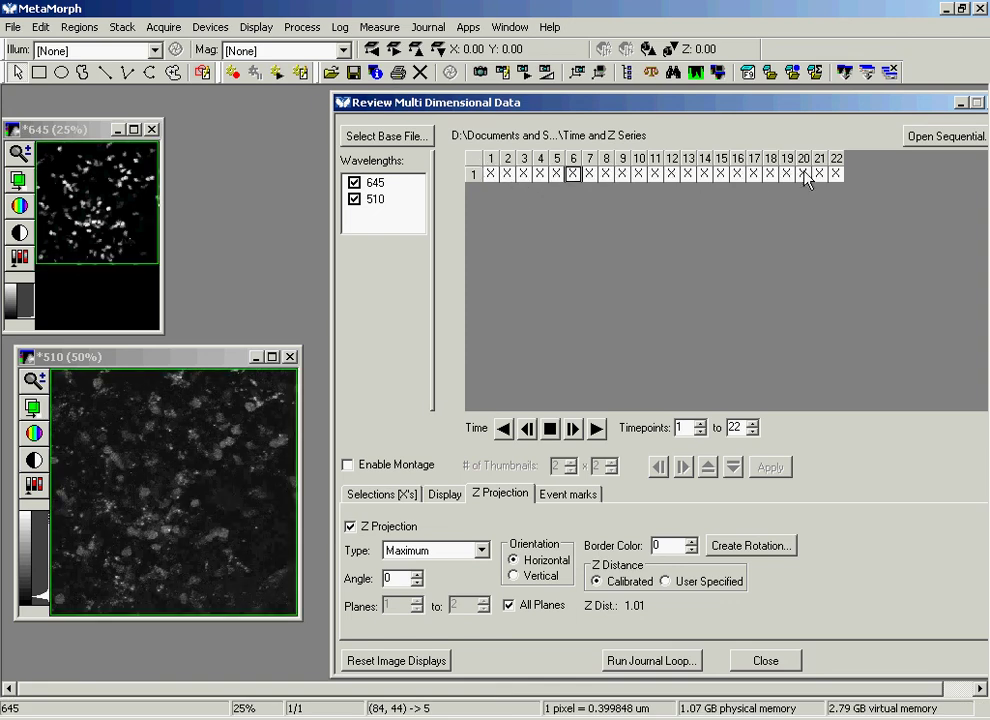
click(392, 500)
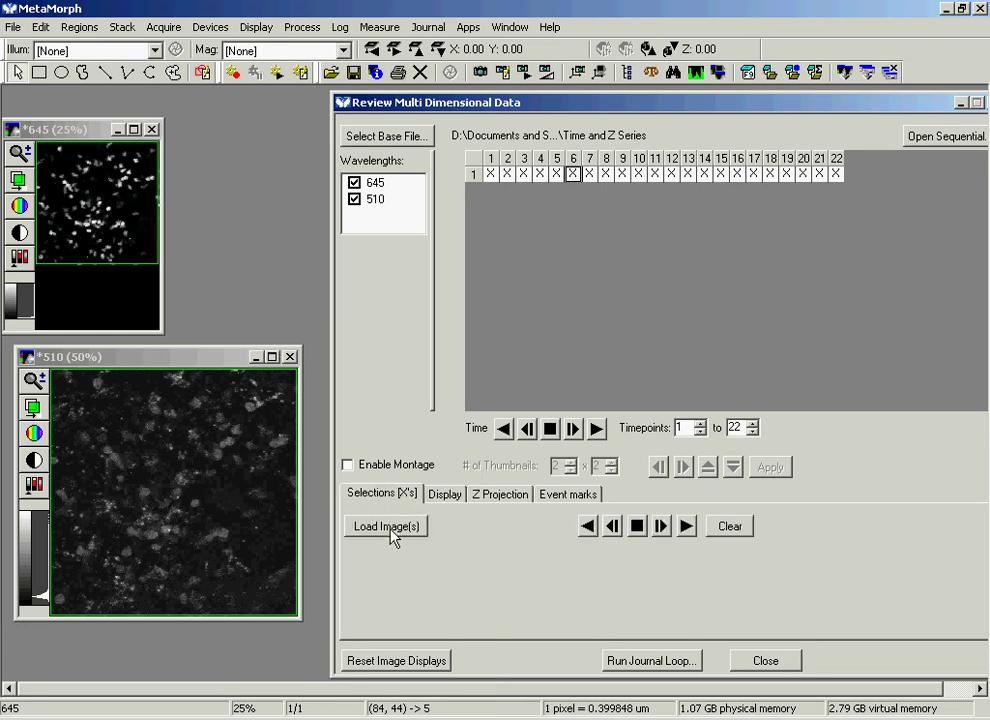
click(390, 531)
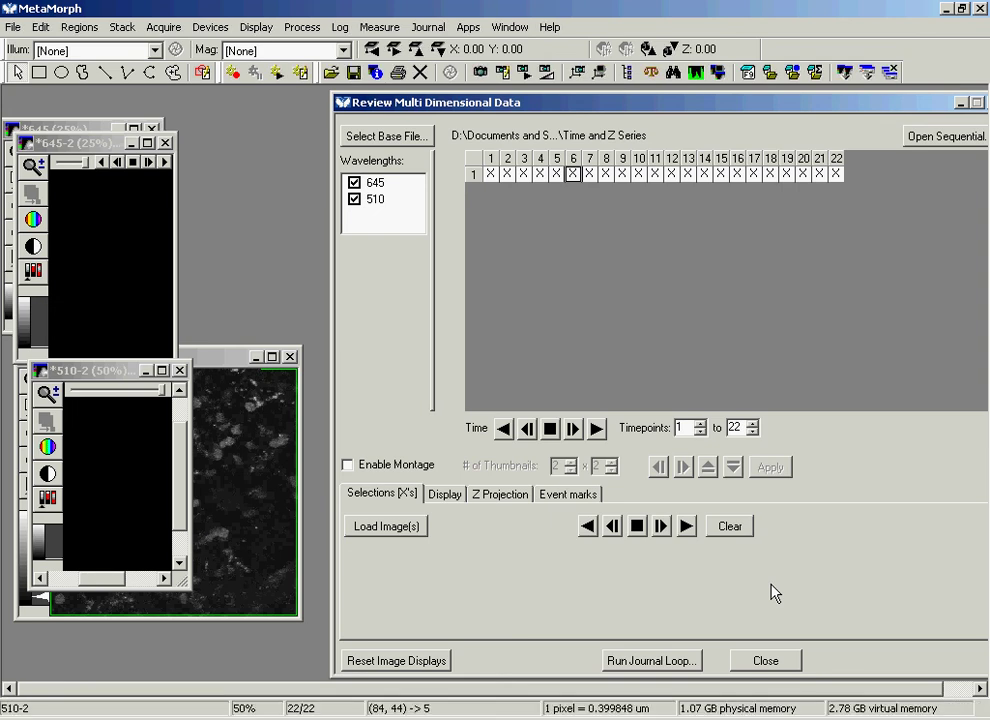
click(763, 664)
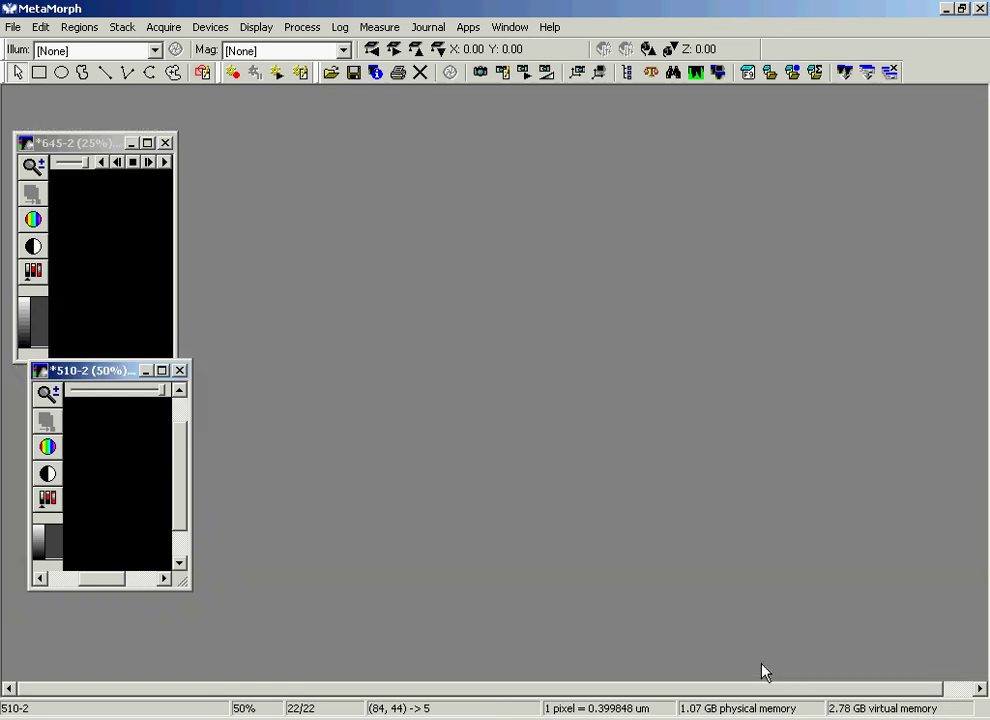
- Zoom the loaded 645-2 stack to 50%
click(33, 166)
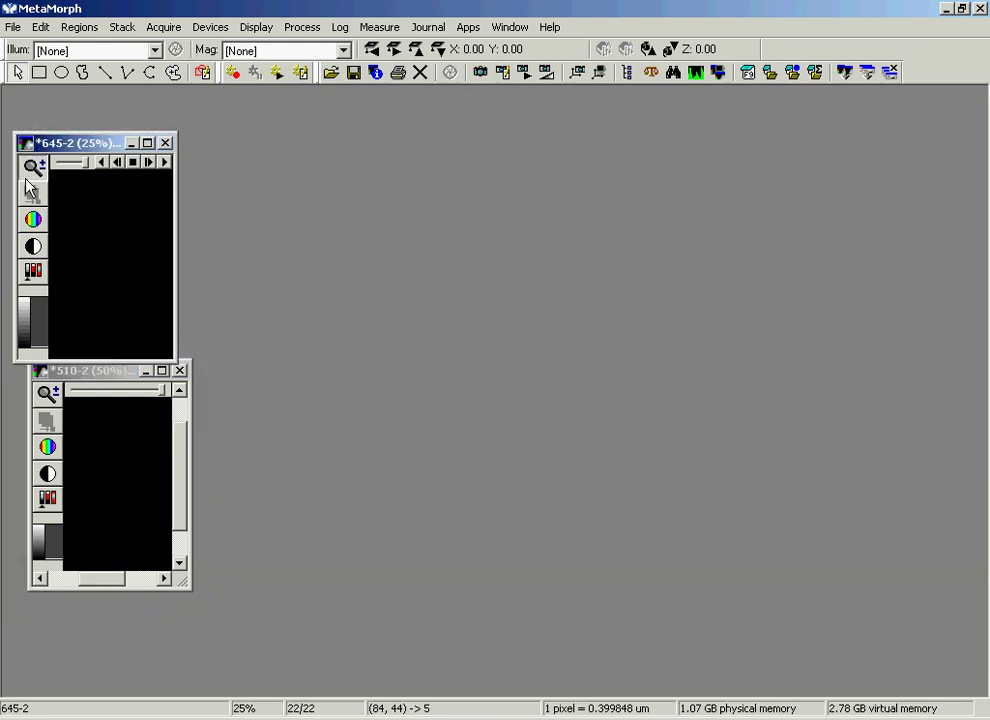
click(82, 212)
click(82, 212)
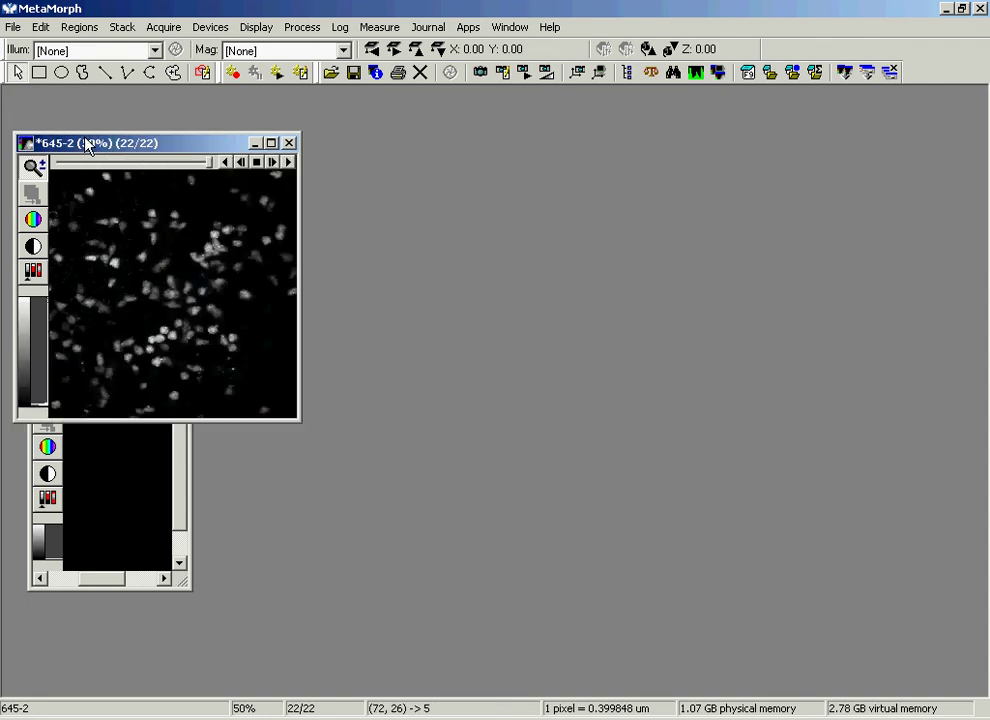
- Zoom the 510-2 stack to 75% and place its window beside the 645-2 stack
click(108, 442)
click(48, 393)
click(99, 464)
drag(105, 376, 396, 183)
right_click(382, 331)
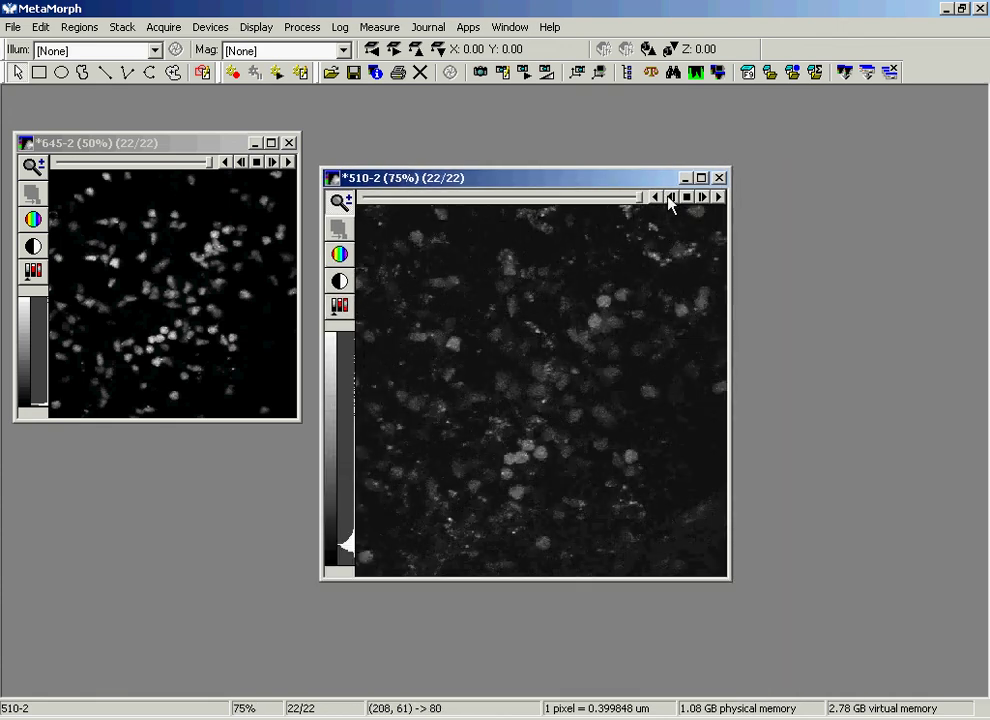
- Browse through the time points, moving the 510-2 stack to plane 4 and the 645-2 stack to plane 10
drag(640, 205, 407, 250)
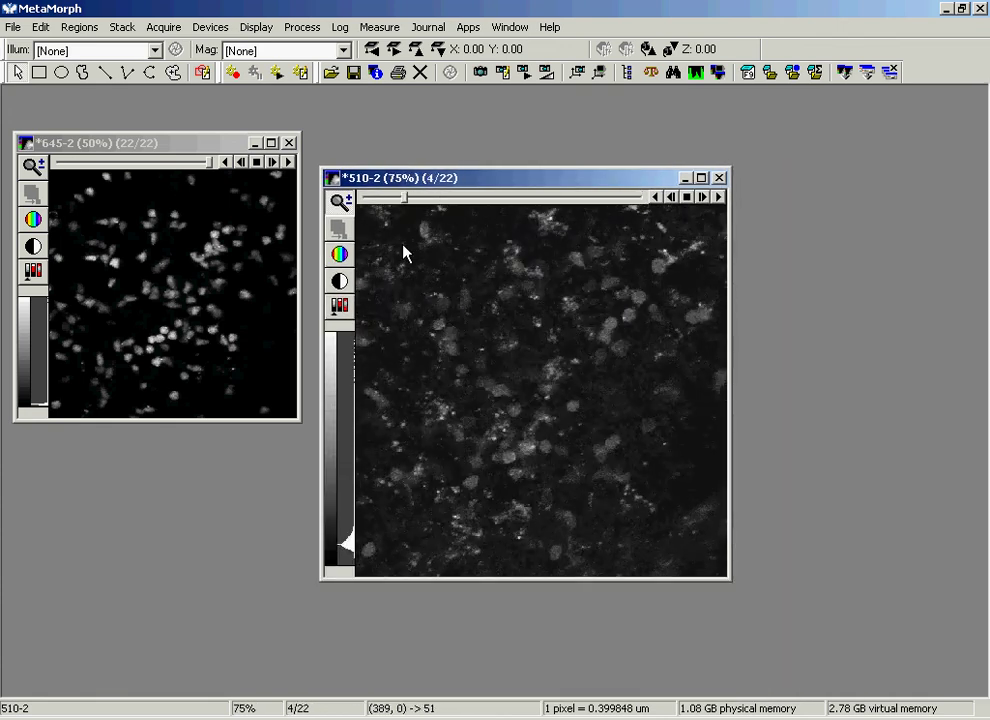
drag(212, 170, 125, 180)
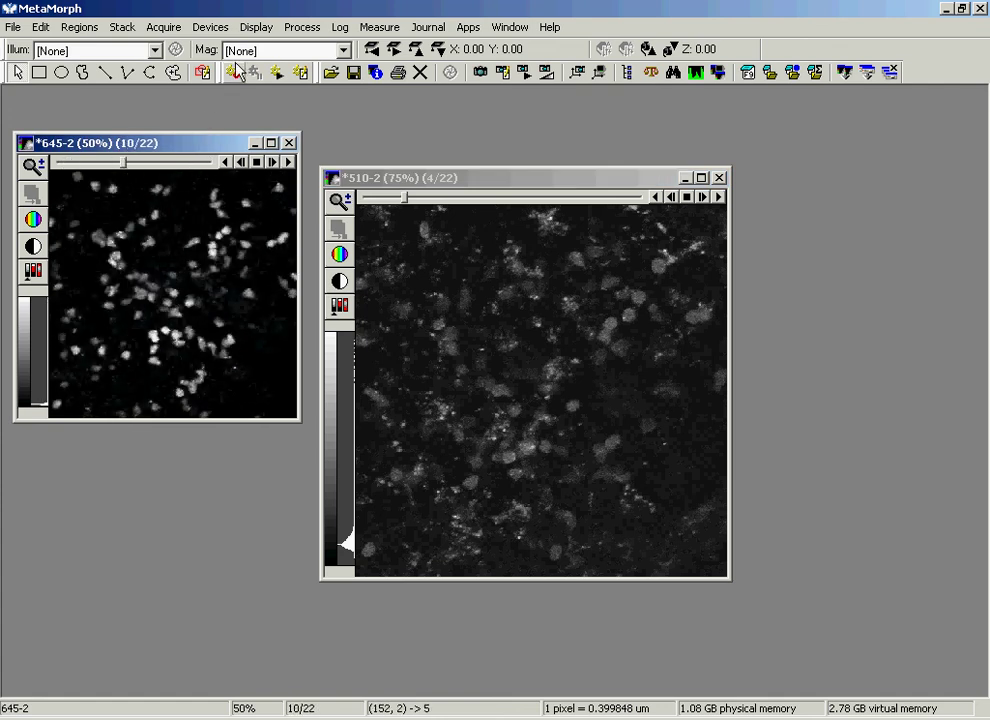
- Start Color Combine and assign all planes of the 645-2 stack as the red component
click(257, 28)
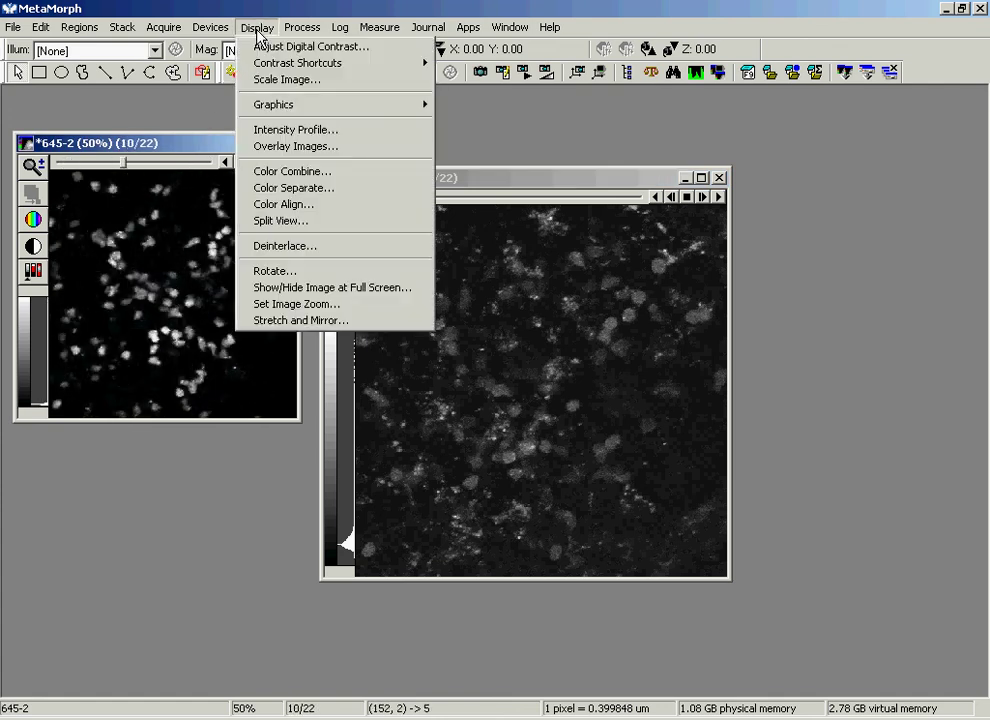
click(281, 173)
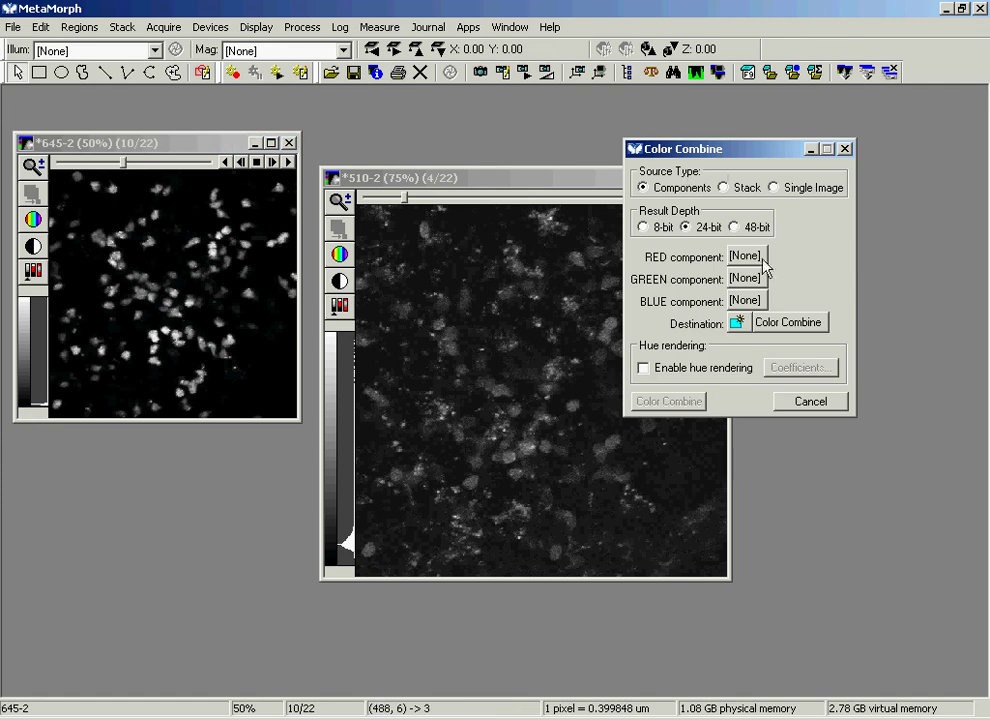
click(750, 259)
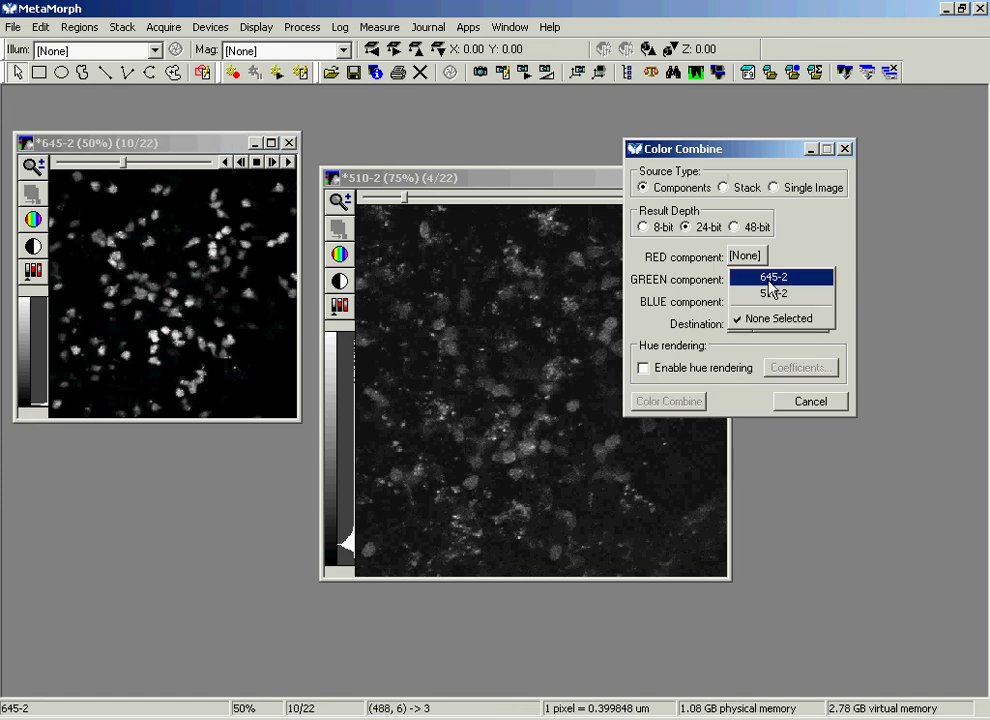
click(770, 284)
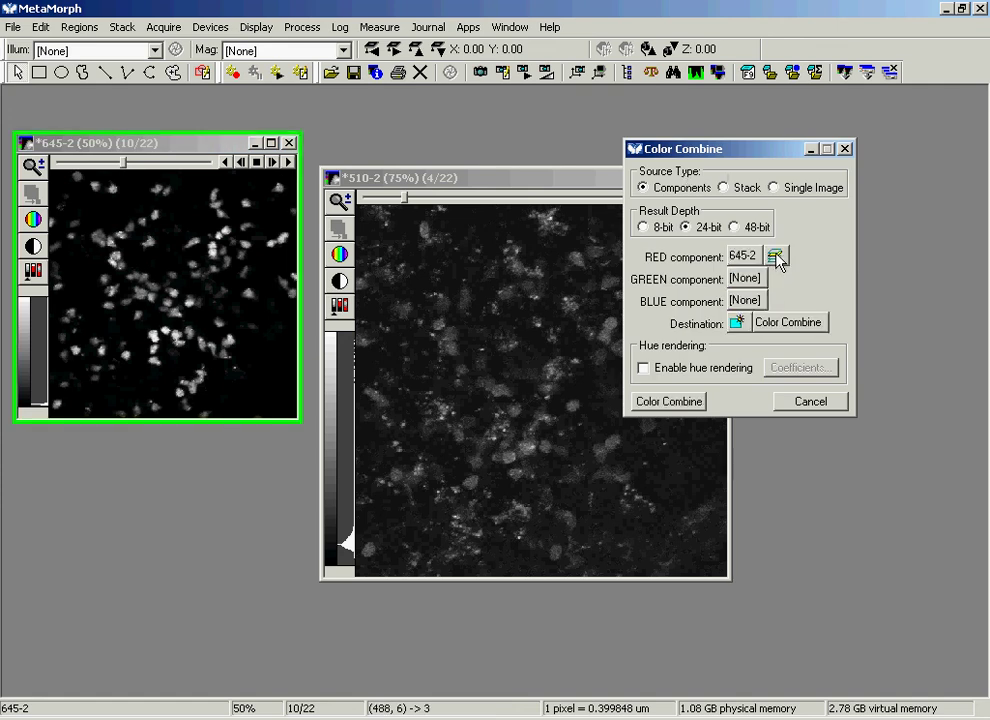
click(778, 260)
click(784, 277)
- Assign all planes of the 510-2 stack as the green component of the color combination
click(744, 284)
click(767, 323)
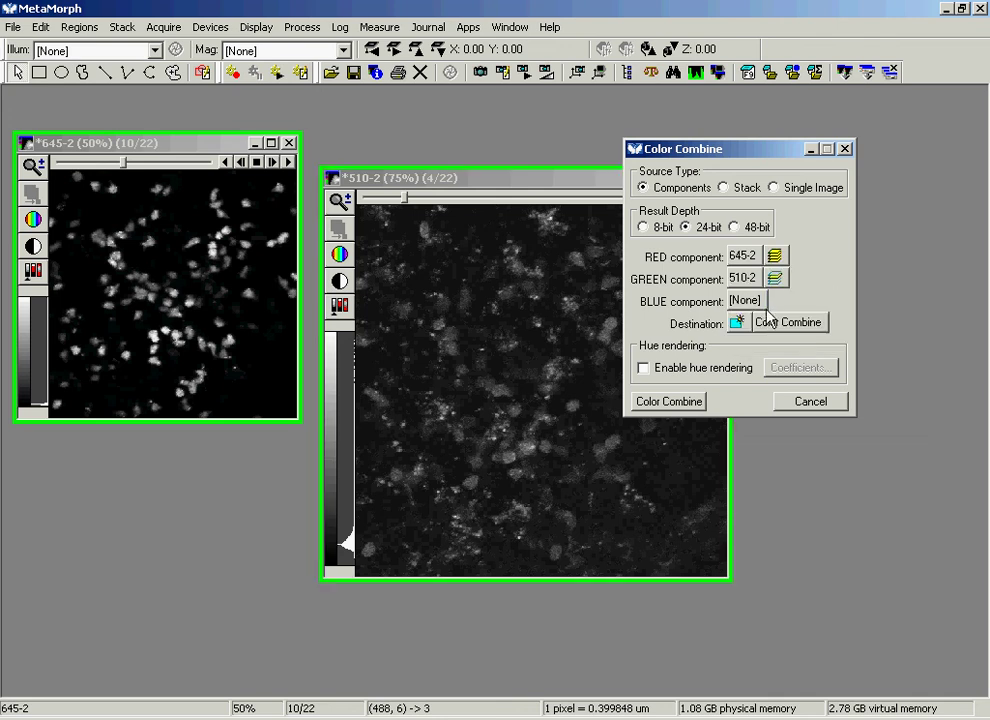
click(776, 278)
click(794, 301)
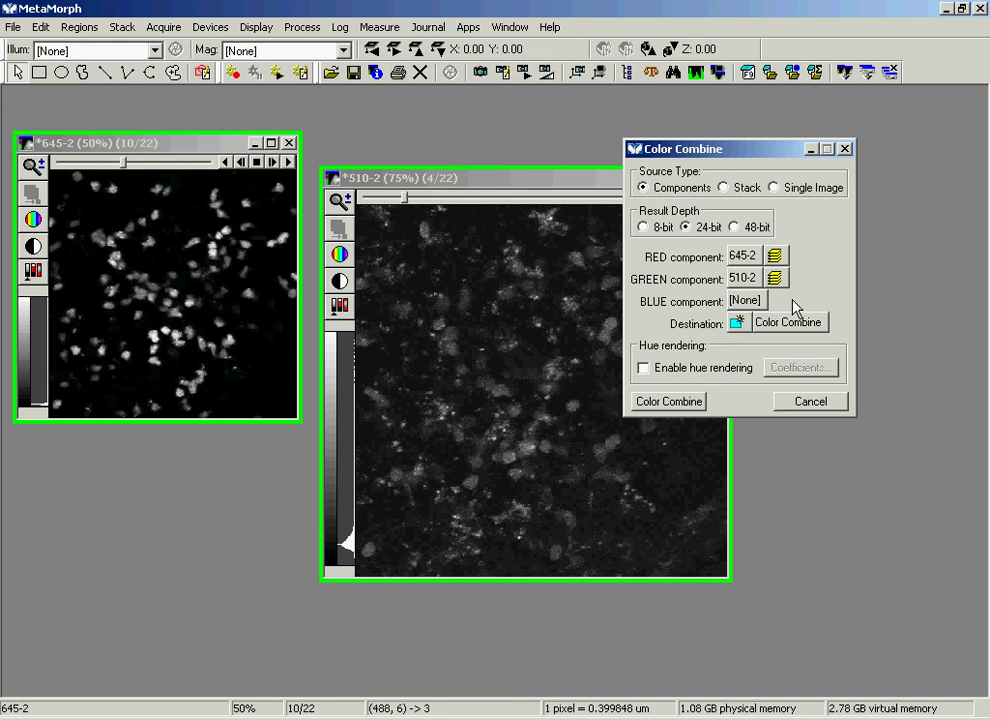
- Generate the 24-bit Color Combine stack and browse it back to plane 10
click(669, 401)
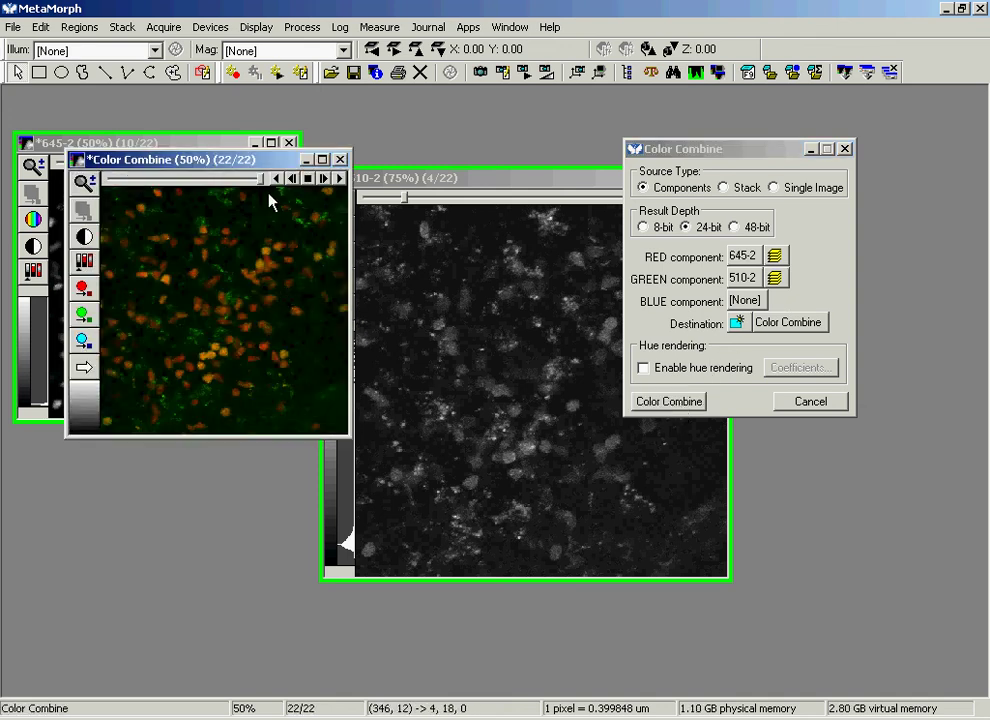
drag(260, 182, 172, 236)
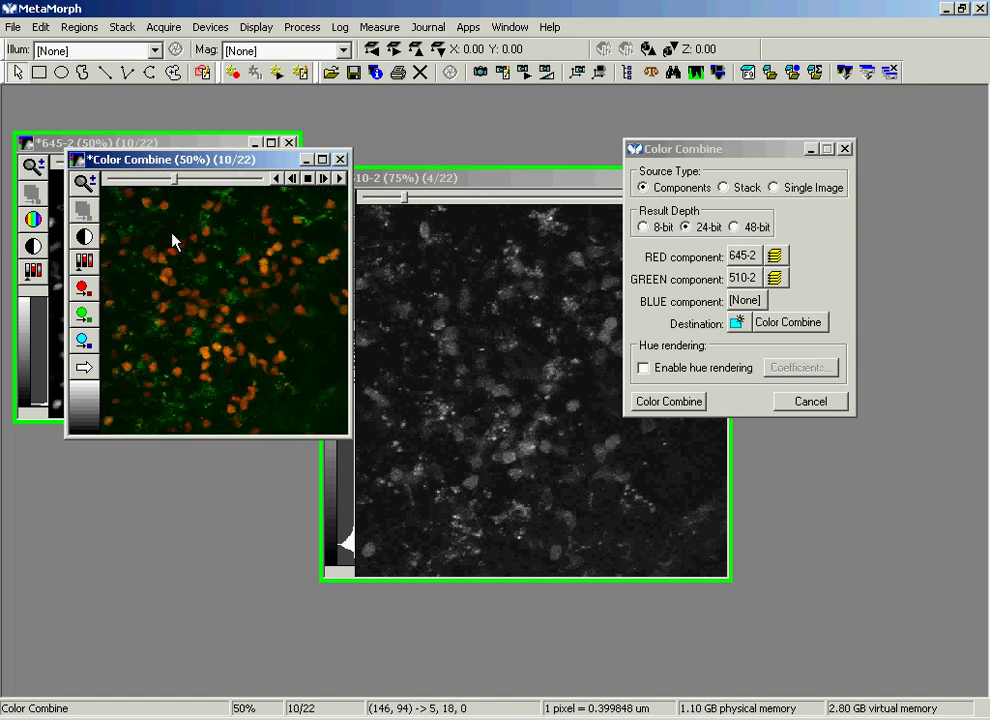